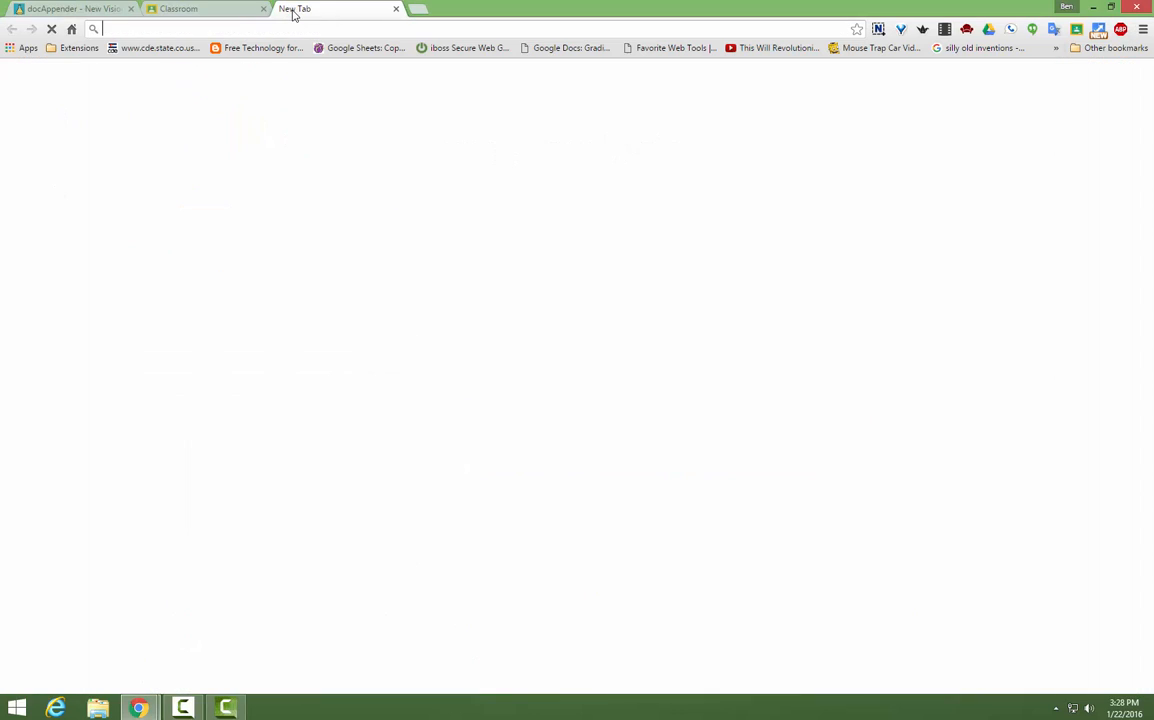
# Go to drive.google.com and create a new Google Docs document.
pyautogui.write('drive.google.com')
pyautogui.press('Return')
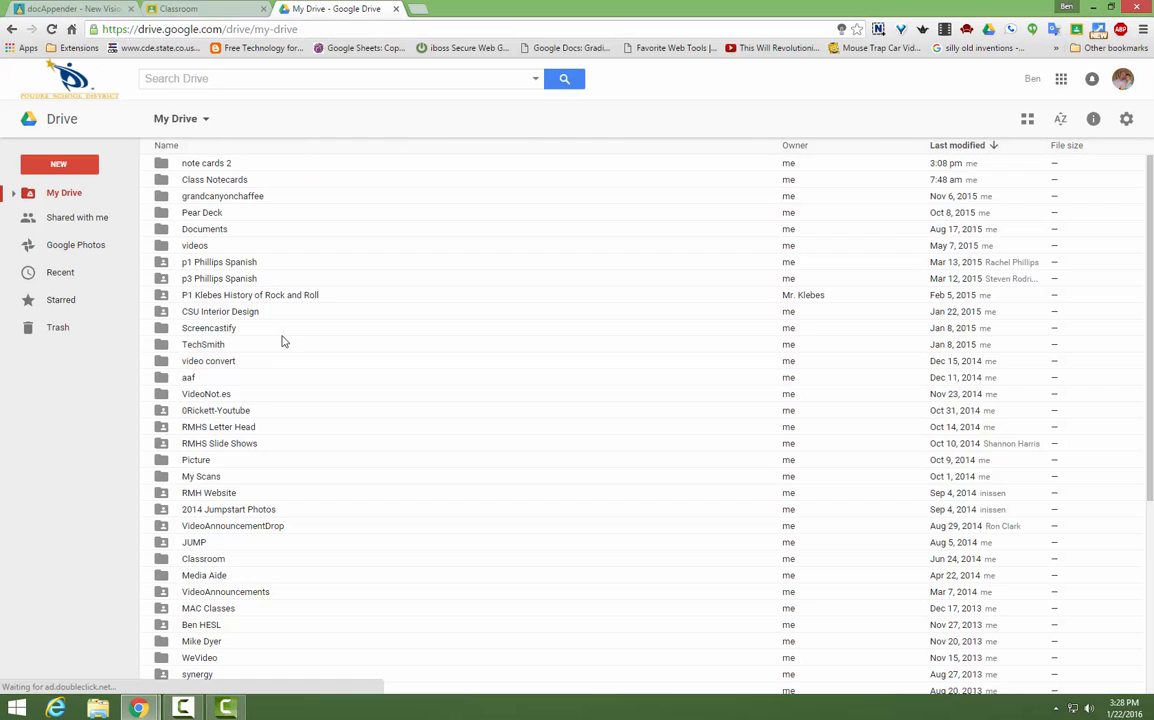
pyautogui.click(80, 168)
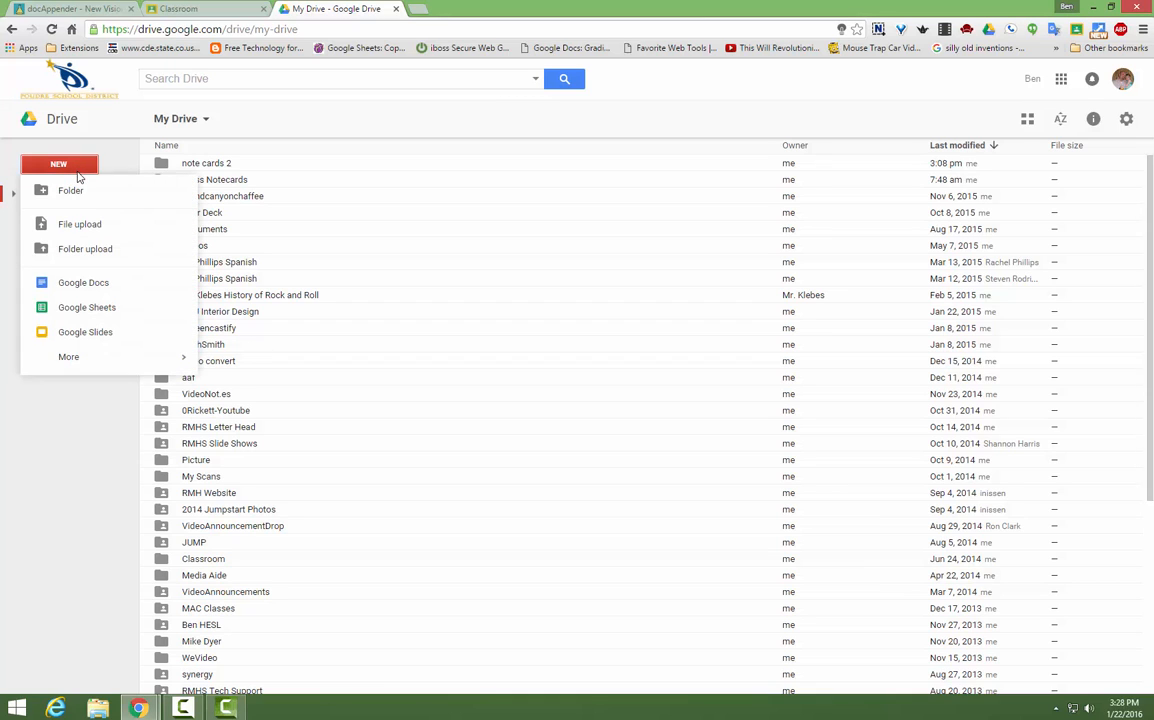
pyautogui.click(82, 283)
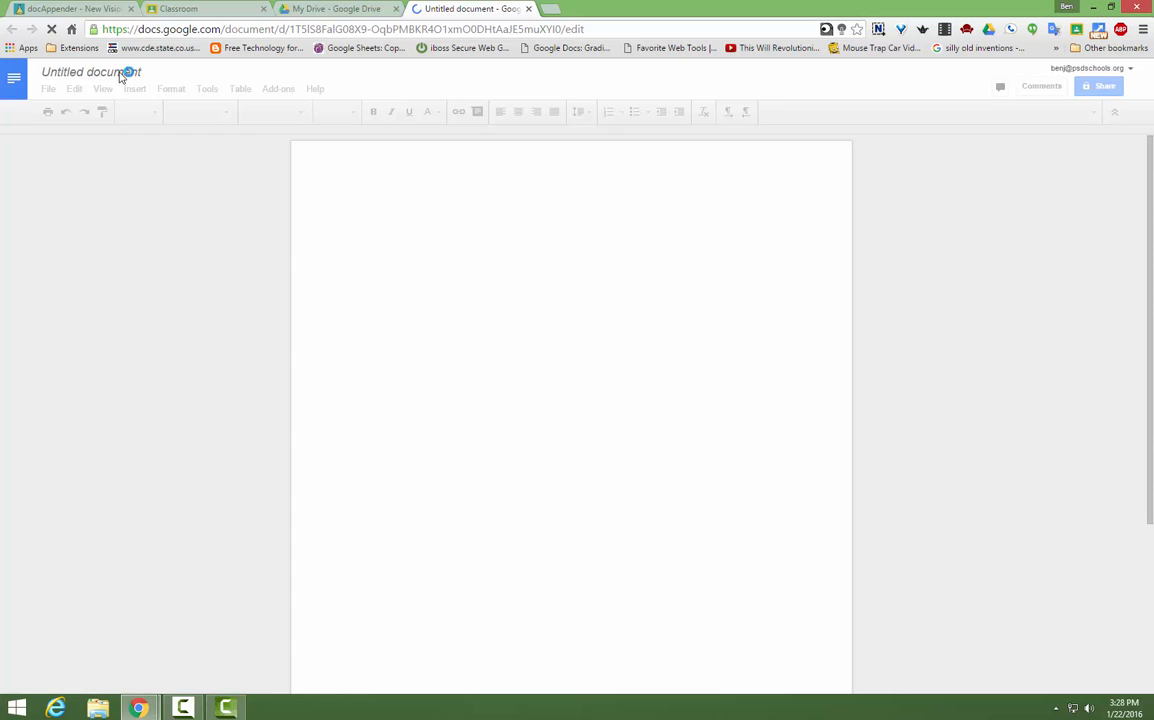
# Title the document "Activity Log 2" and enter "Name:" as its first line.
pyautogui.click(138, 72)
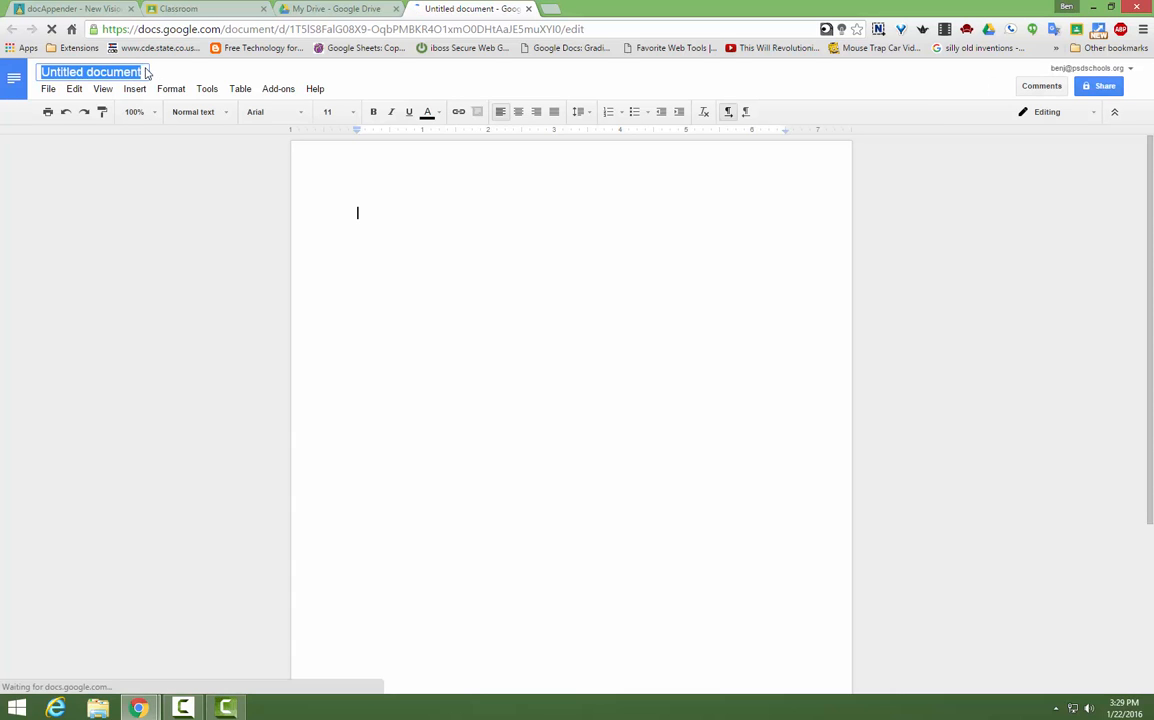
pyautogui.write('Activit')
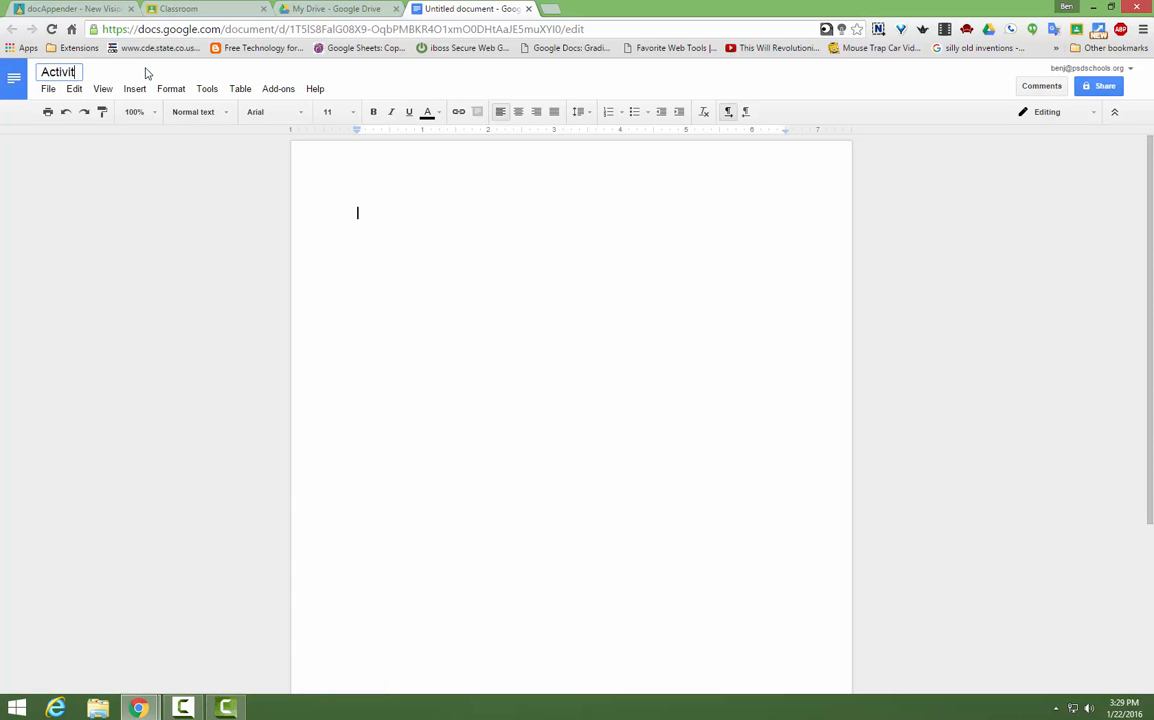
pyautogui.write('y Log 2')
pyautogui.click(358, 212)
pyautogui.write('Name')
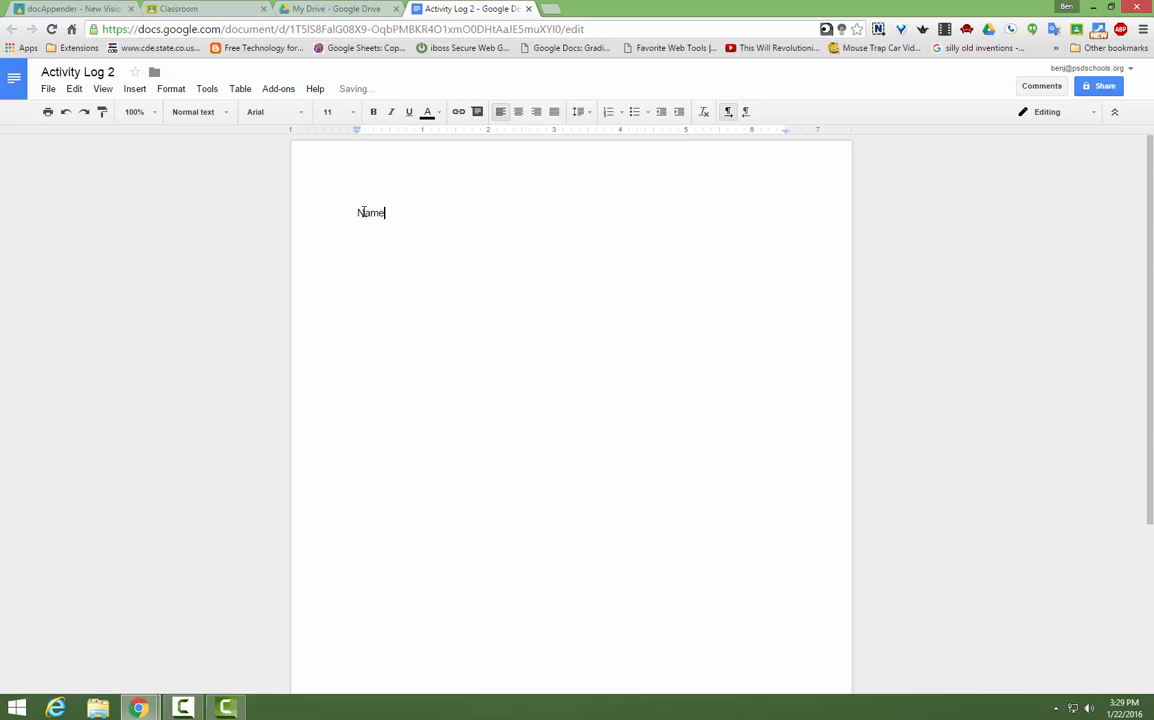
pyautogui.write(':')
pyautogui.press('Return')
# In Google Classroom, start a new assignment titled "Activity Log" in the "just for fun" class.
pyautogui.click(216, 12)
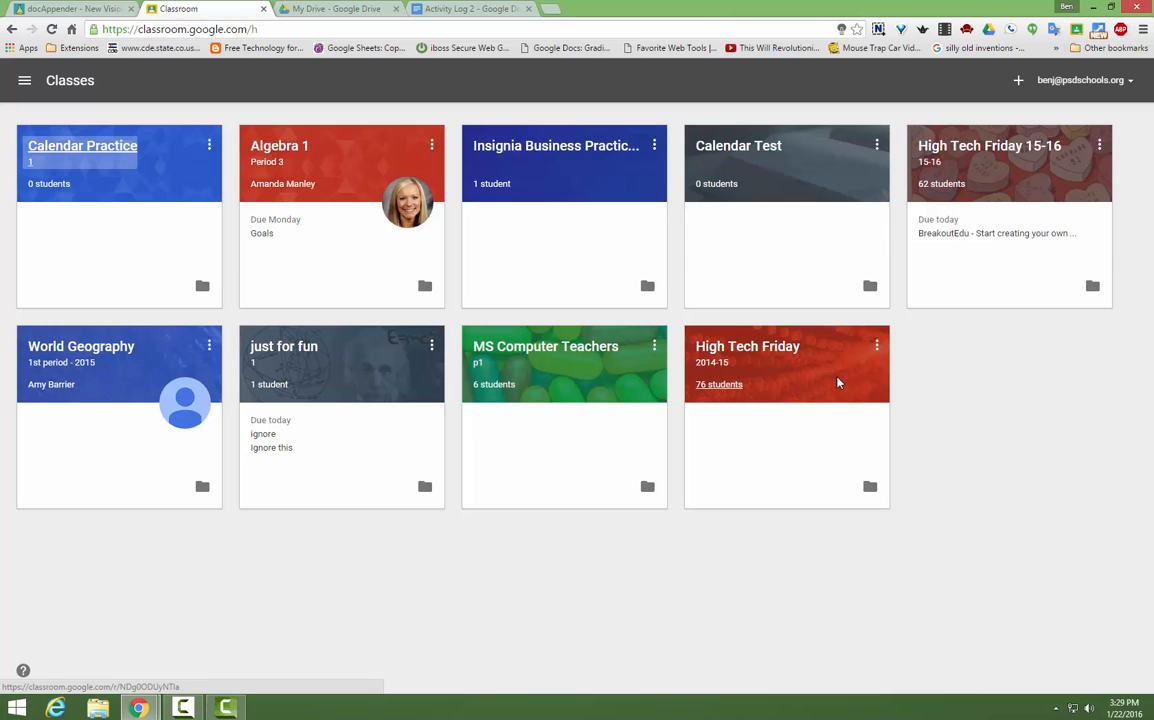
pyautogui.click(299, 348)
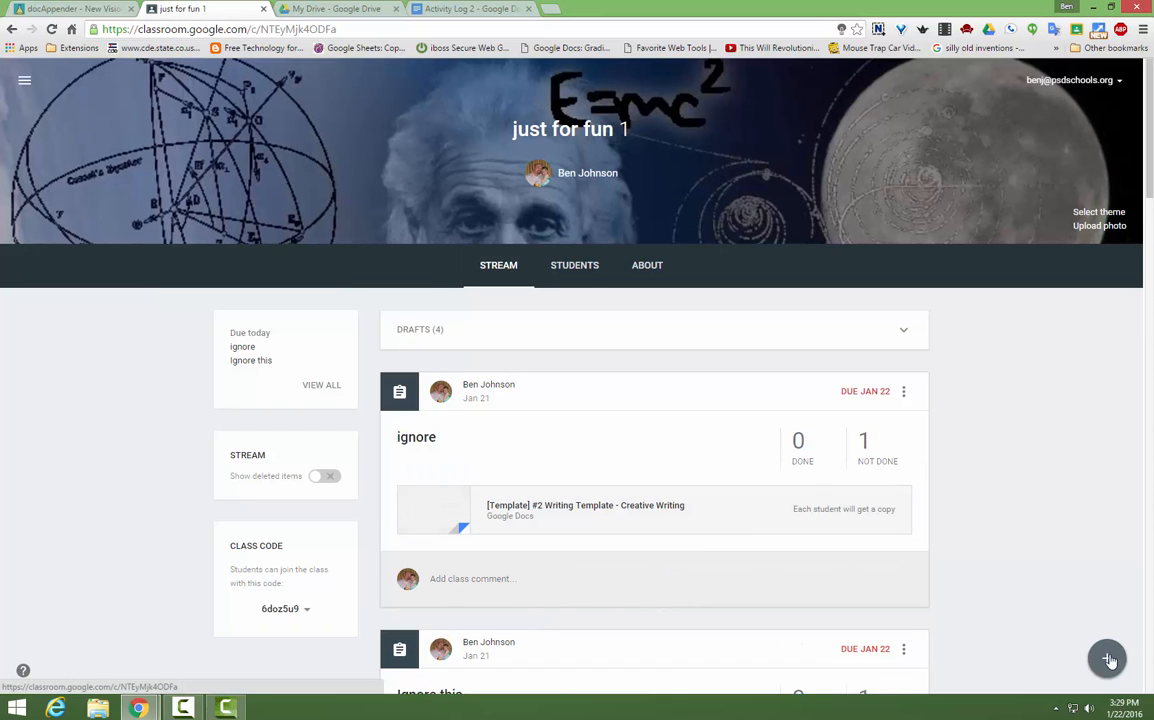
pyautogui.moveTo(1108, 659)
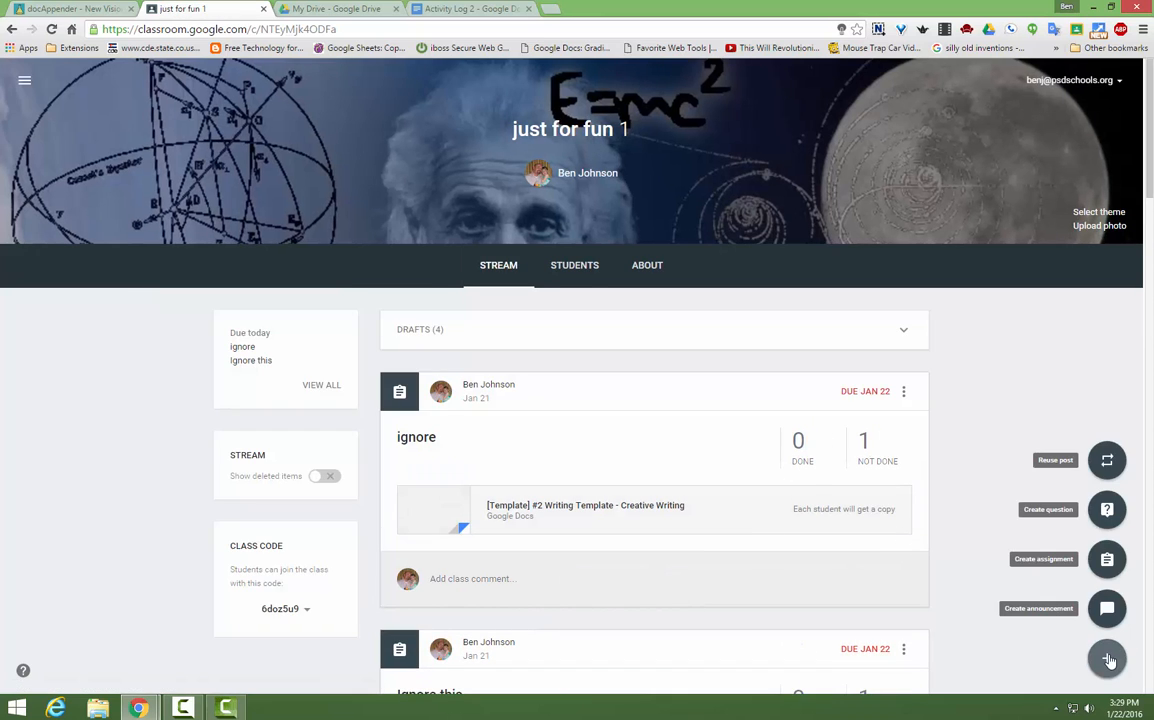
pyautogui.click(1108, 561)
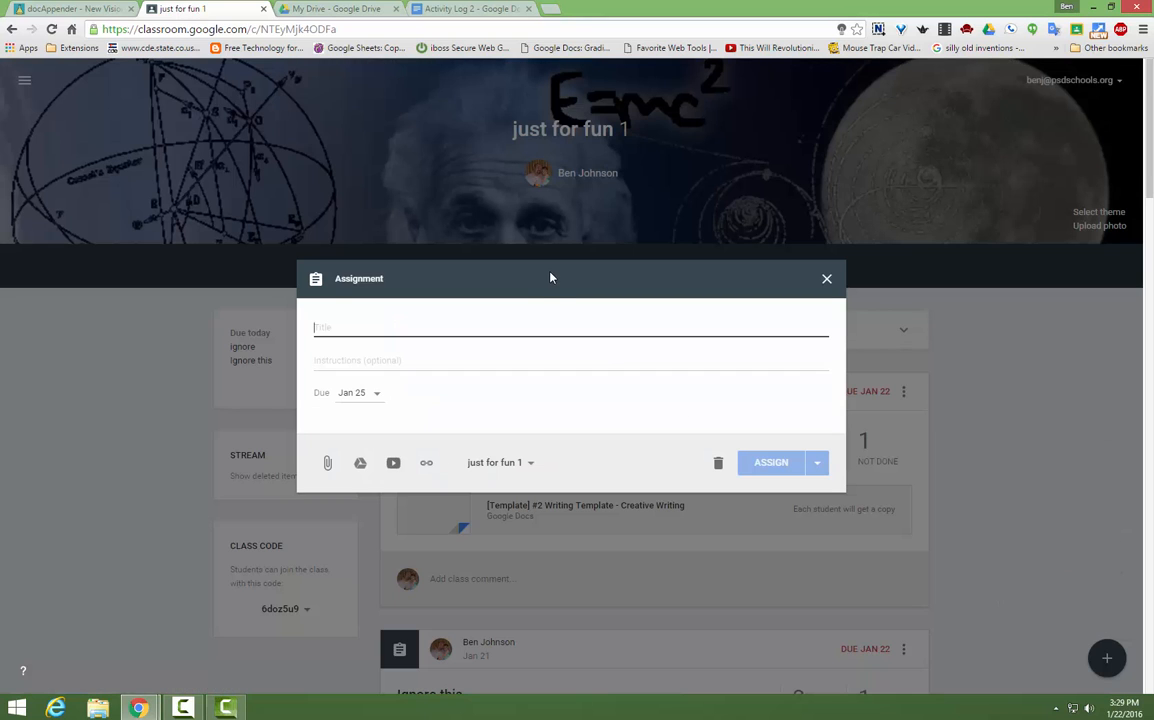
pyautogui.write('Activity Log')
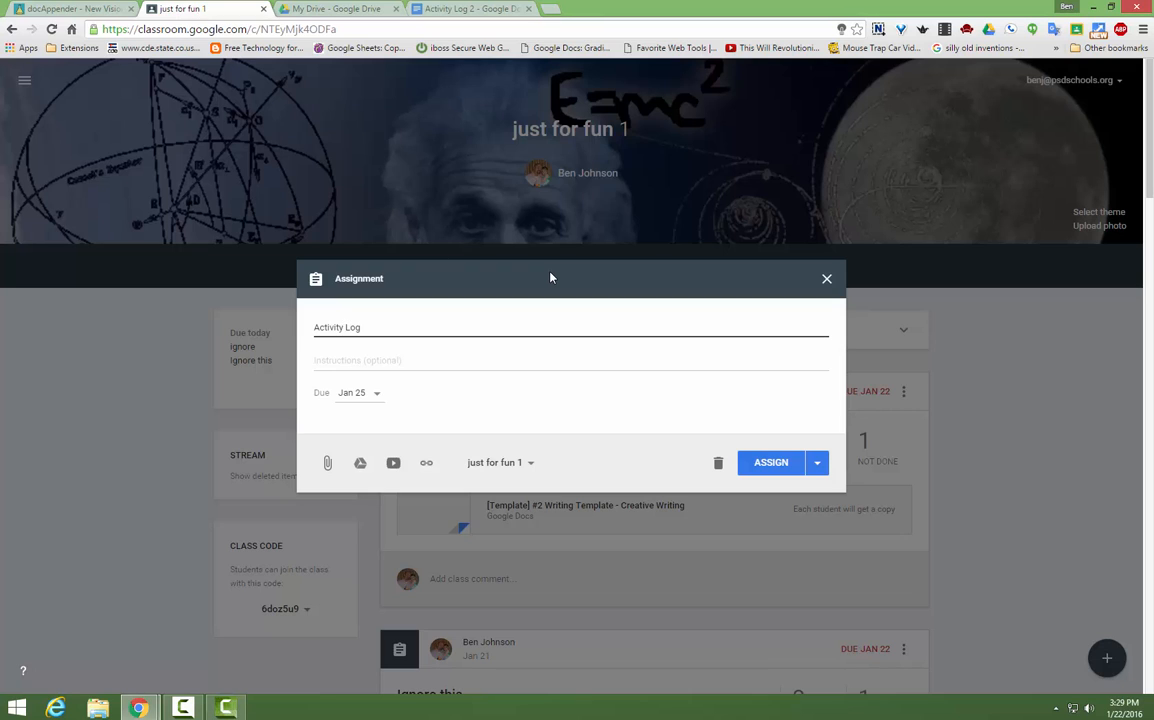
pyautogui.press('Tab')
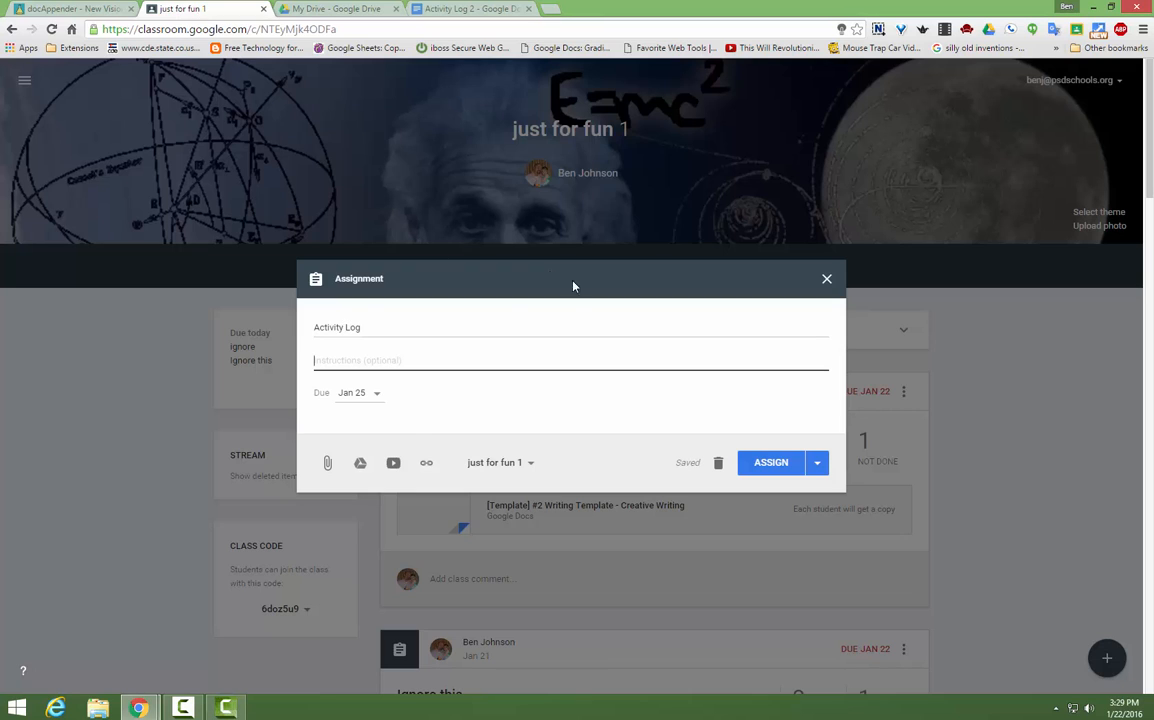
# Attach the Activity Log 2 document from Google Drive to the assignment.
pyautogui.click(361, 464)
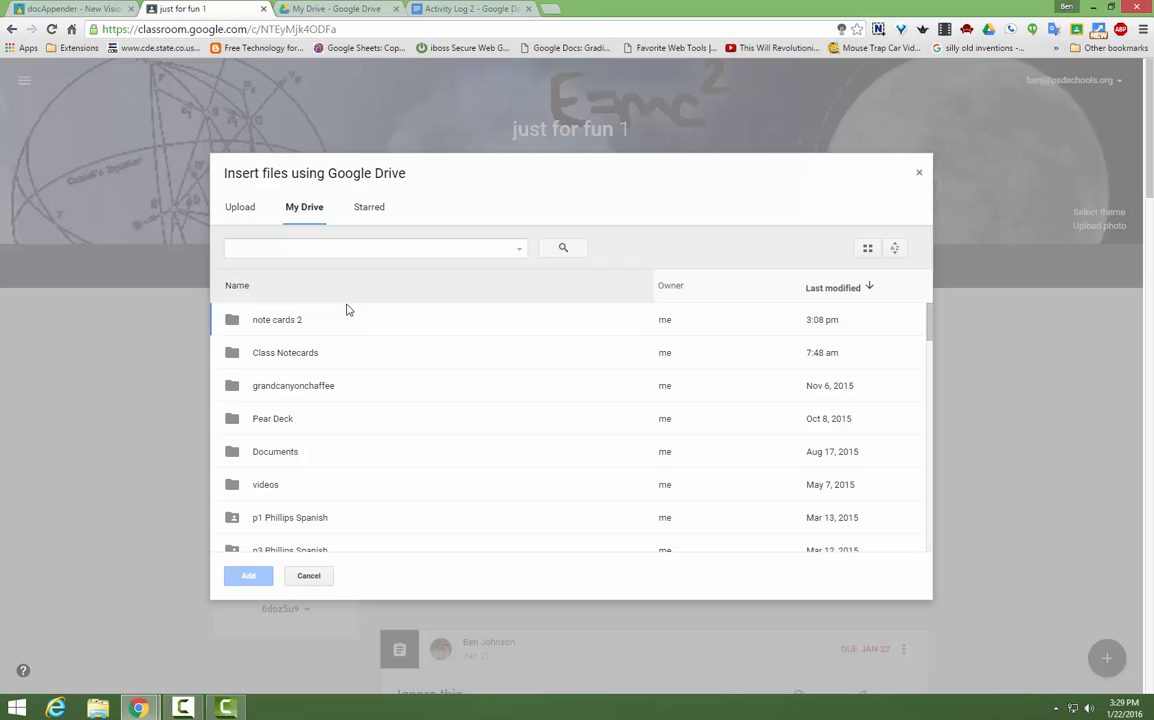
pyautogui.click(296, 250)
pyautogui.write('acti')
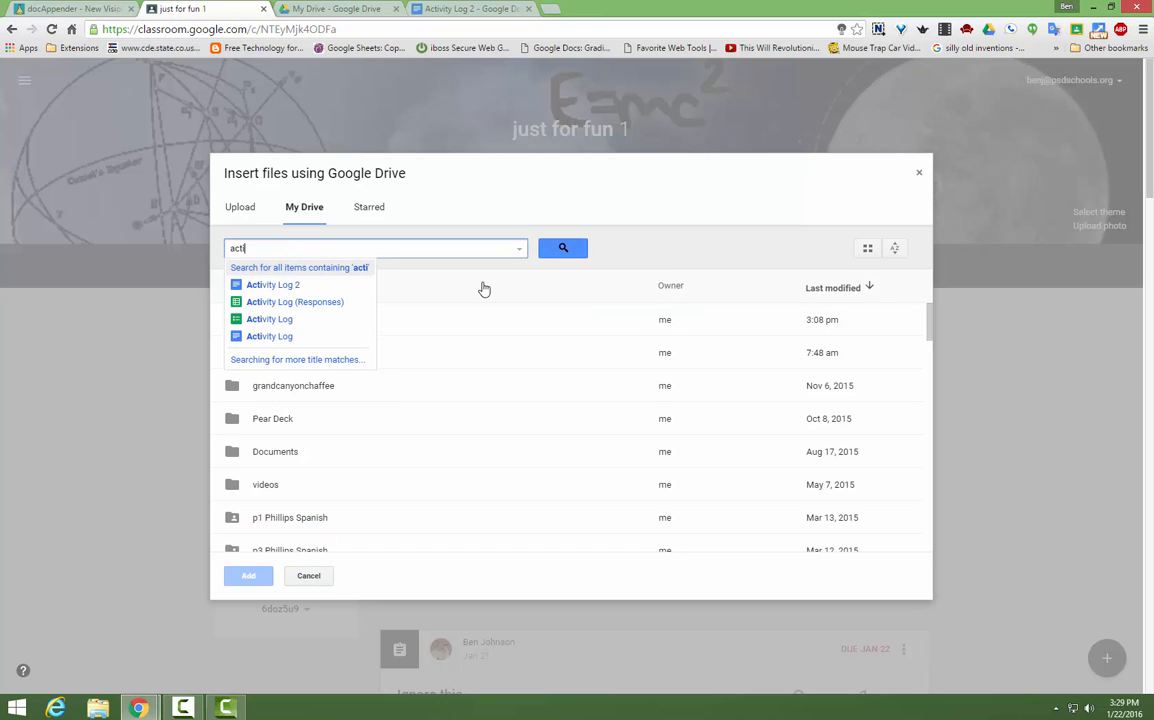
pyautogui.click(300, 285)
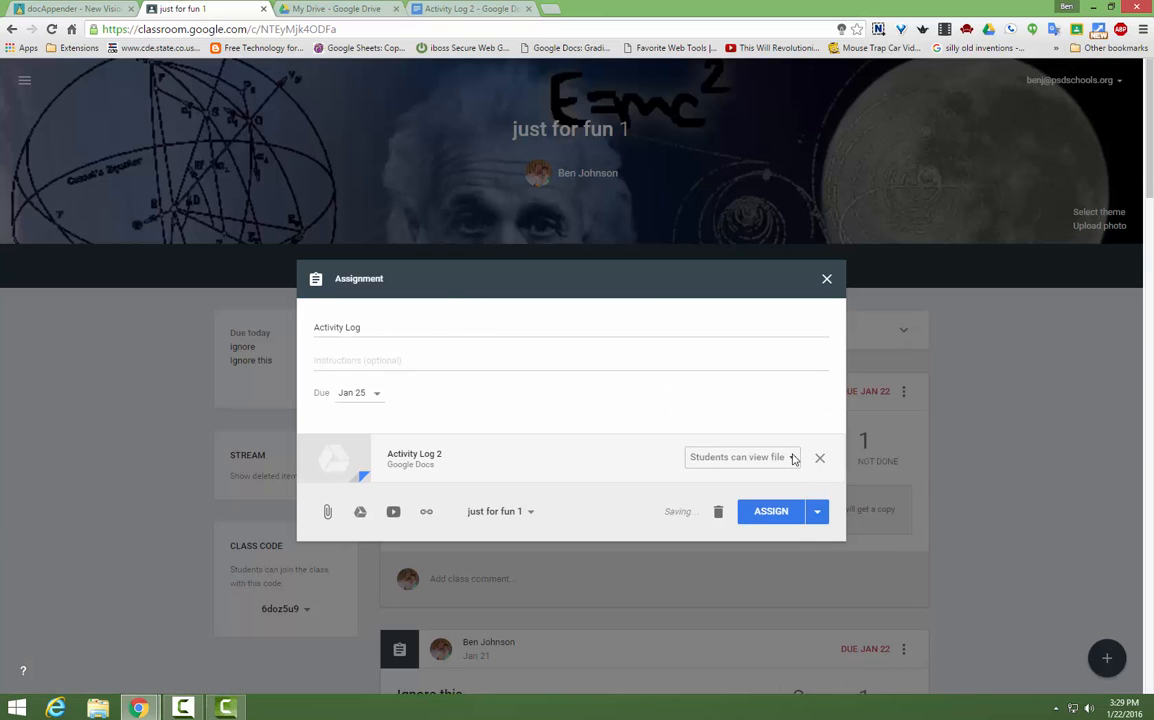
# Set the attachment to make a copy for each student and assign the assignment.
pyautogui.click(793, 458)
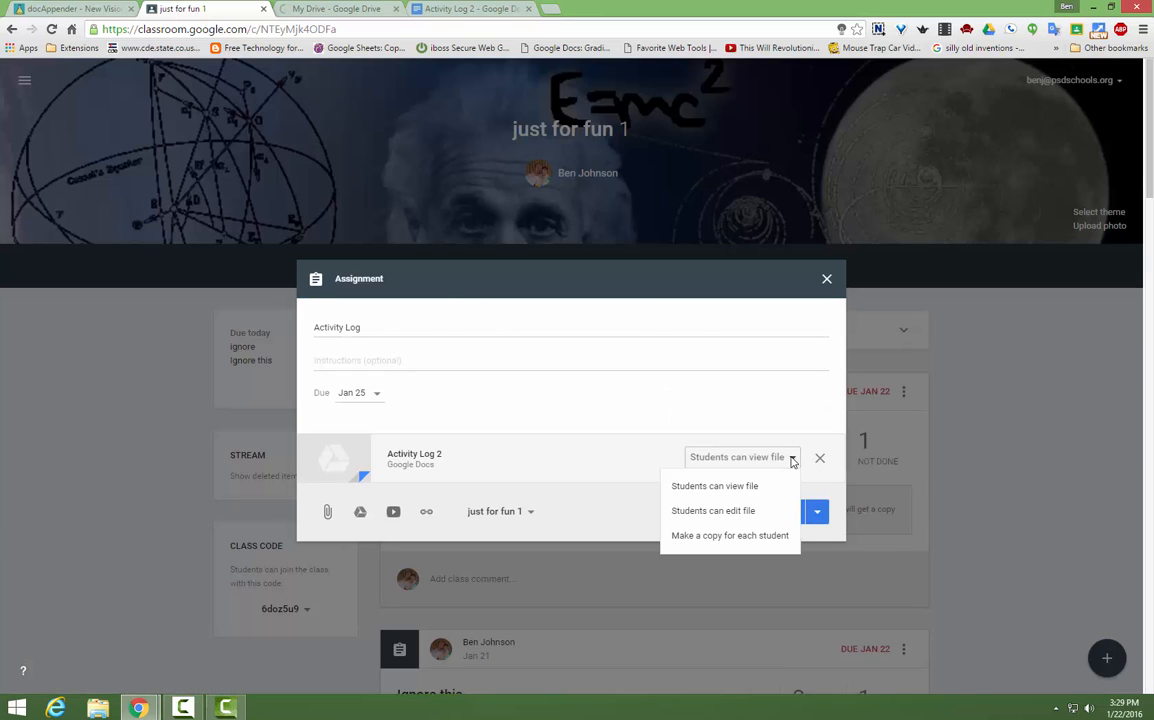
pyautogui.click(729, 536)
pyautogui.click(763, 514)
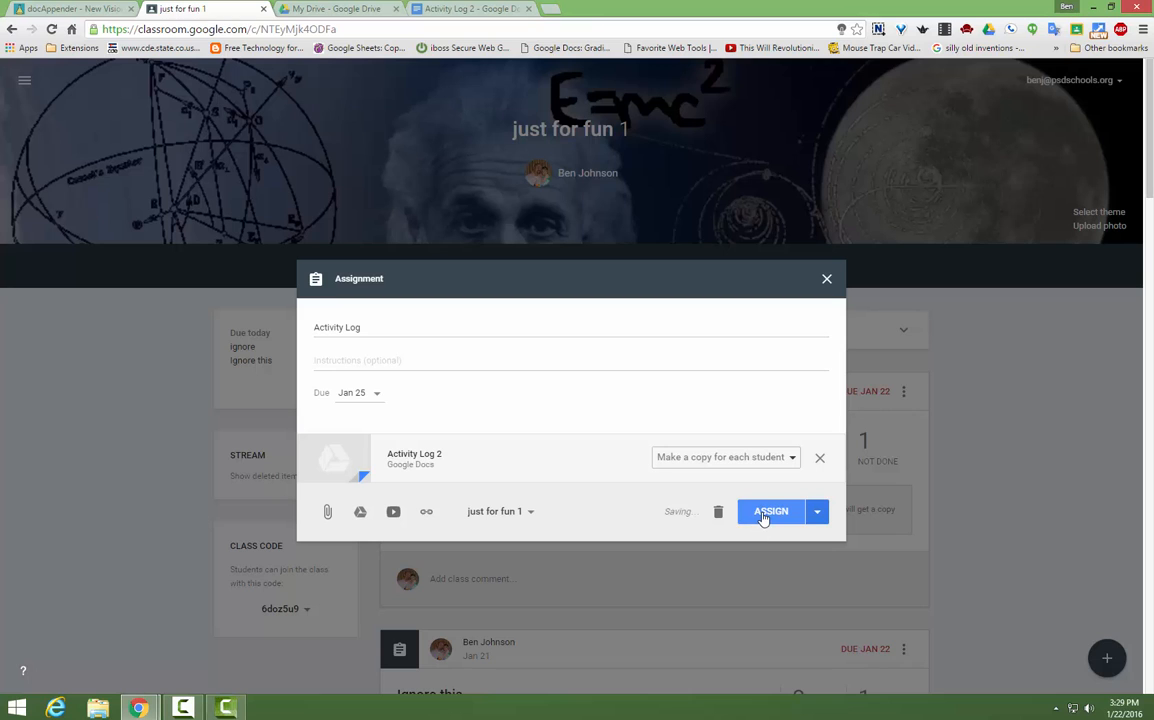
pyautogui.click(763, 515)
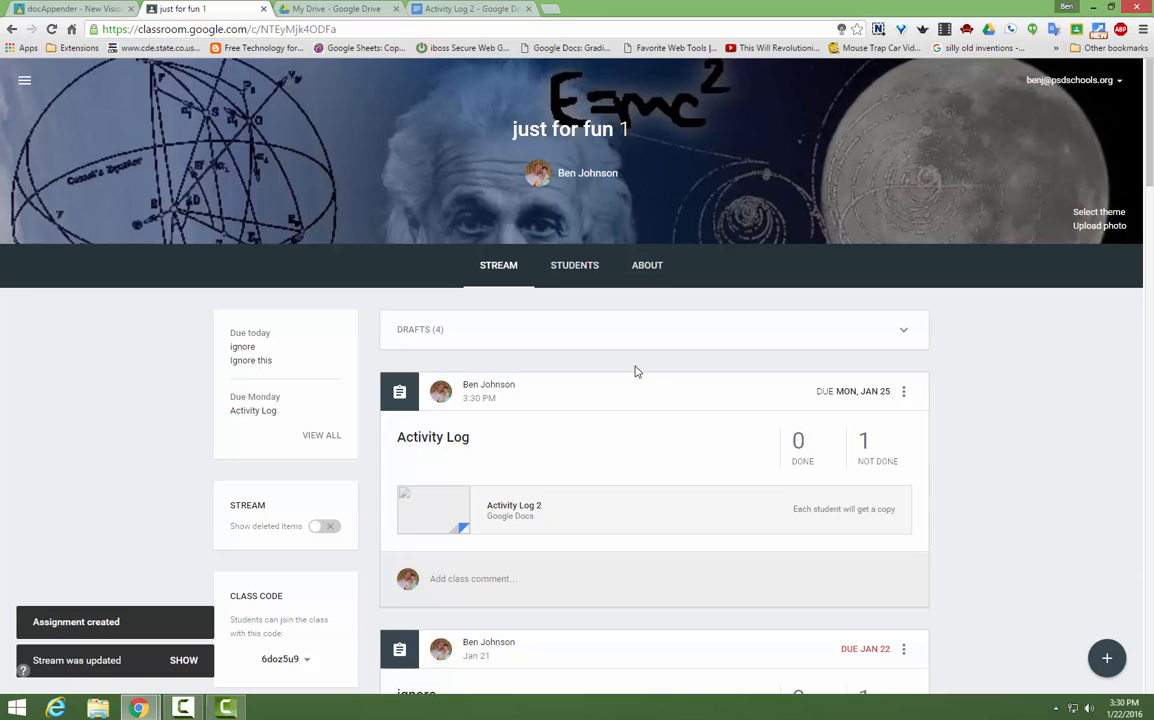
# View the Activity Log 2 document attached to the posted assignment, and return to My Drive.
pyautogui.click(505, 512)
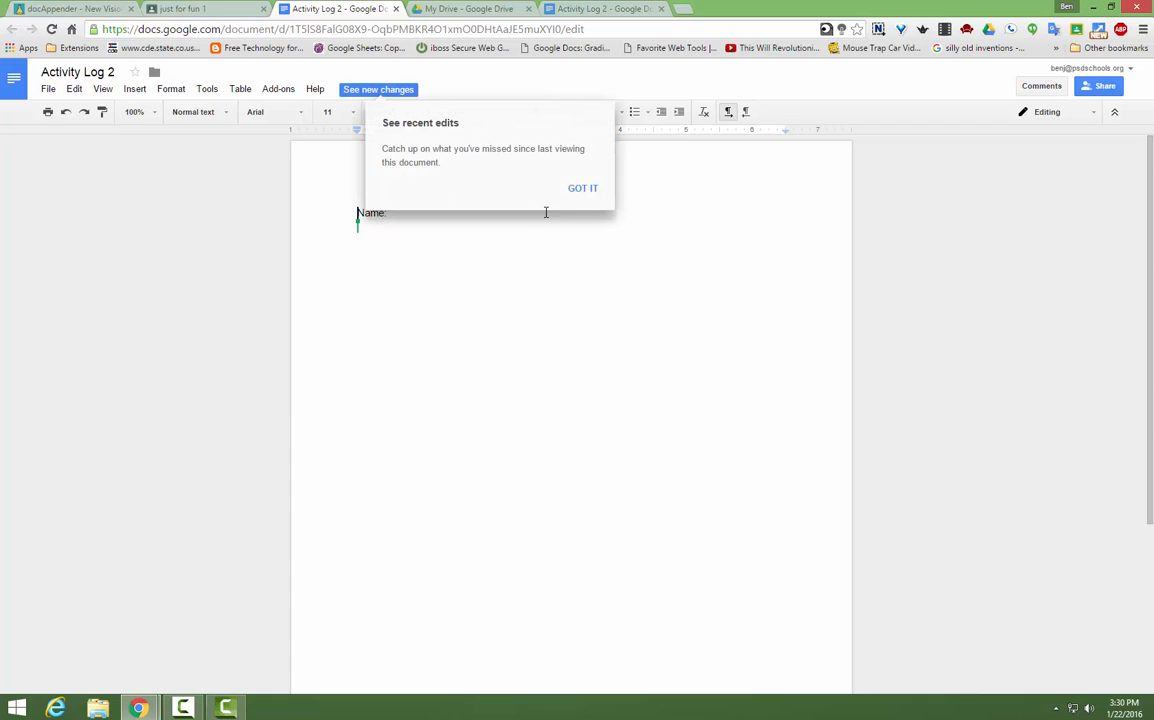
pyautogui.click(578, 189)
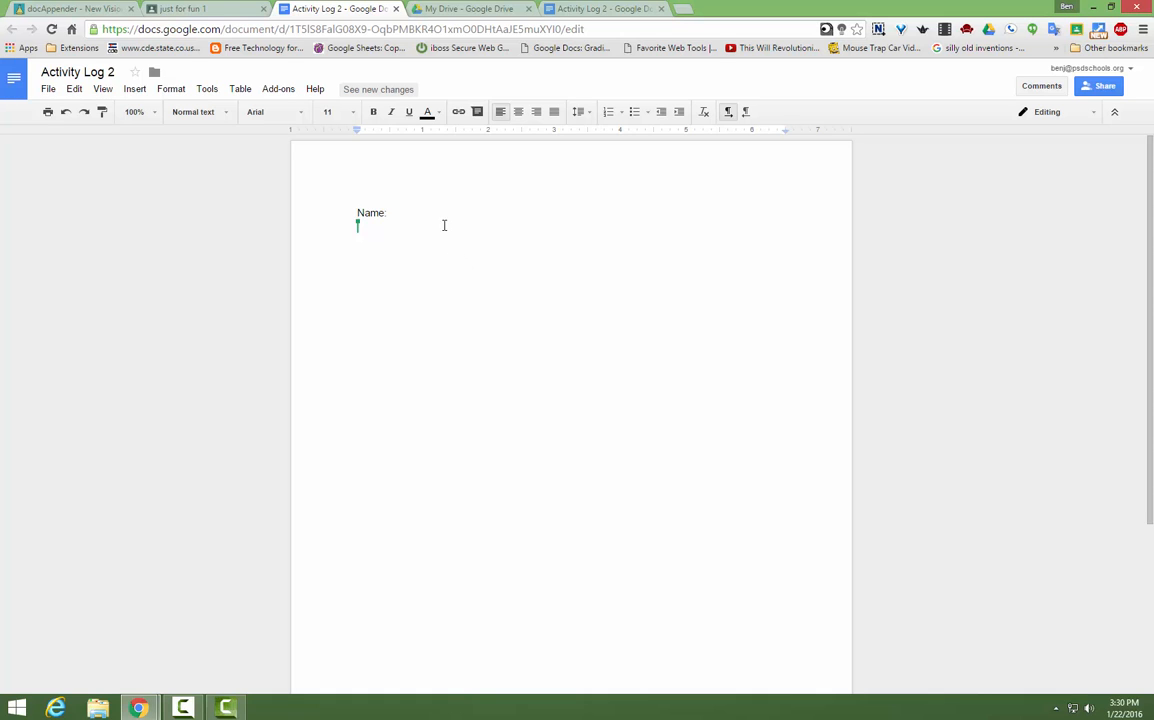
pyautogui.click(421, 9)
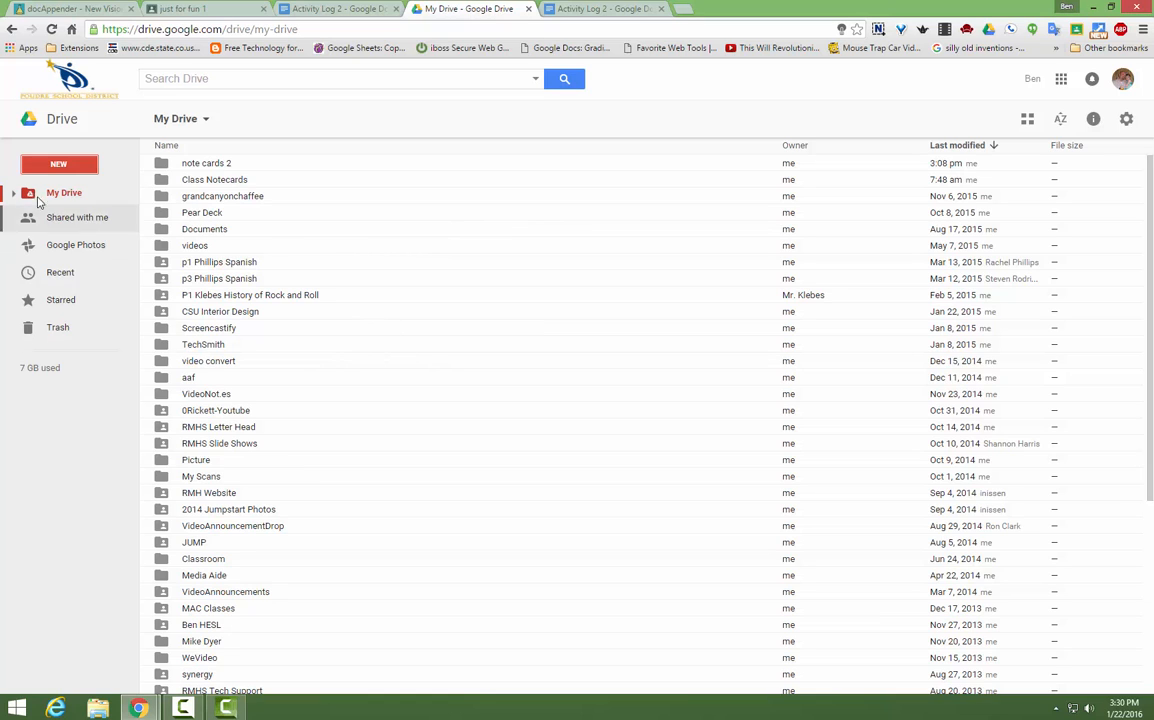
pyautogui.click(62, 164)
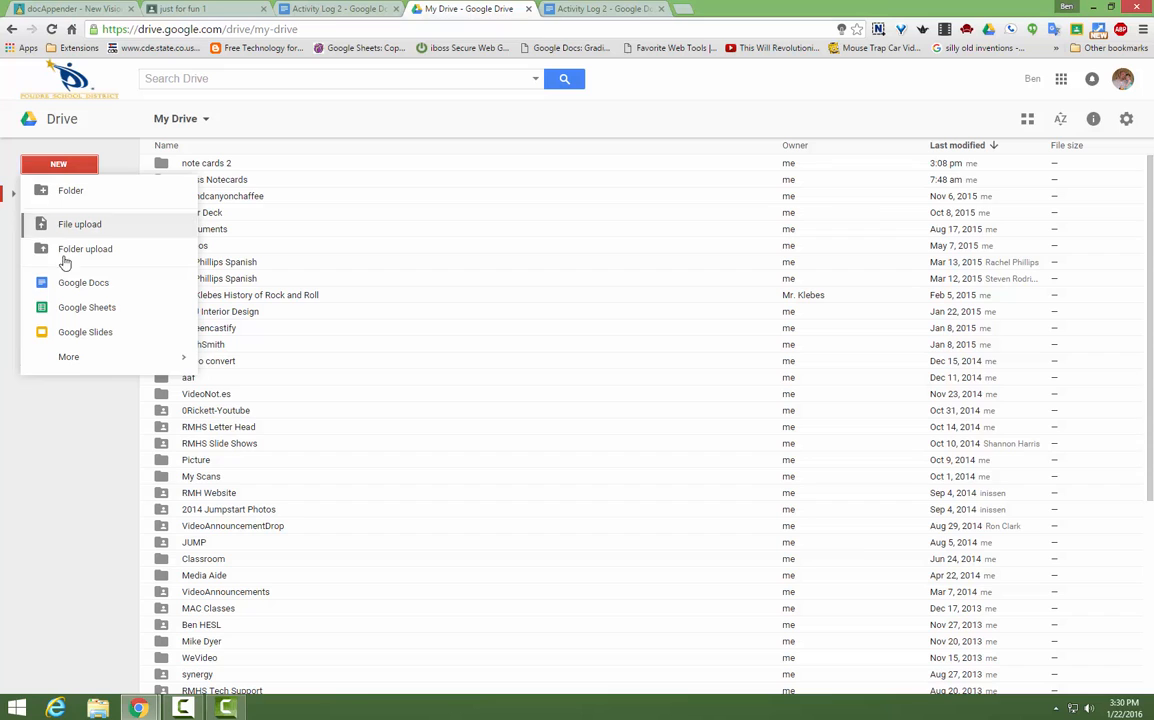
pyautogui.moveTo(84, 366)
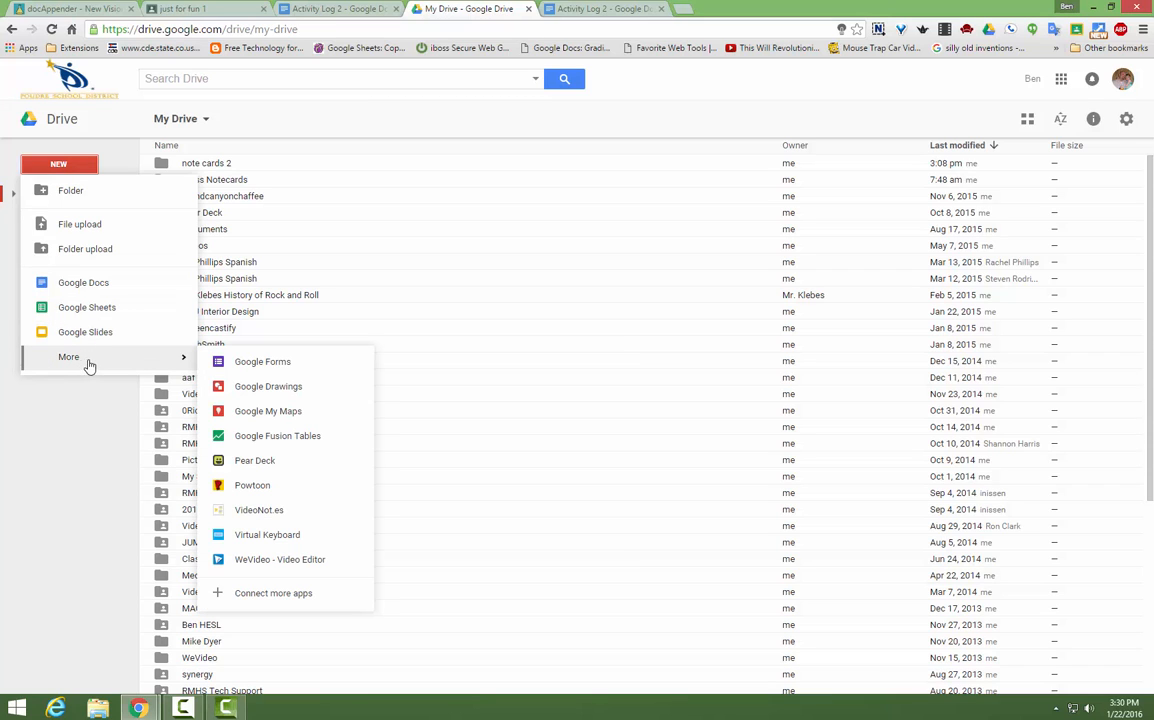
pyautogui.click(75, 404)
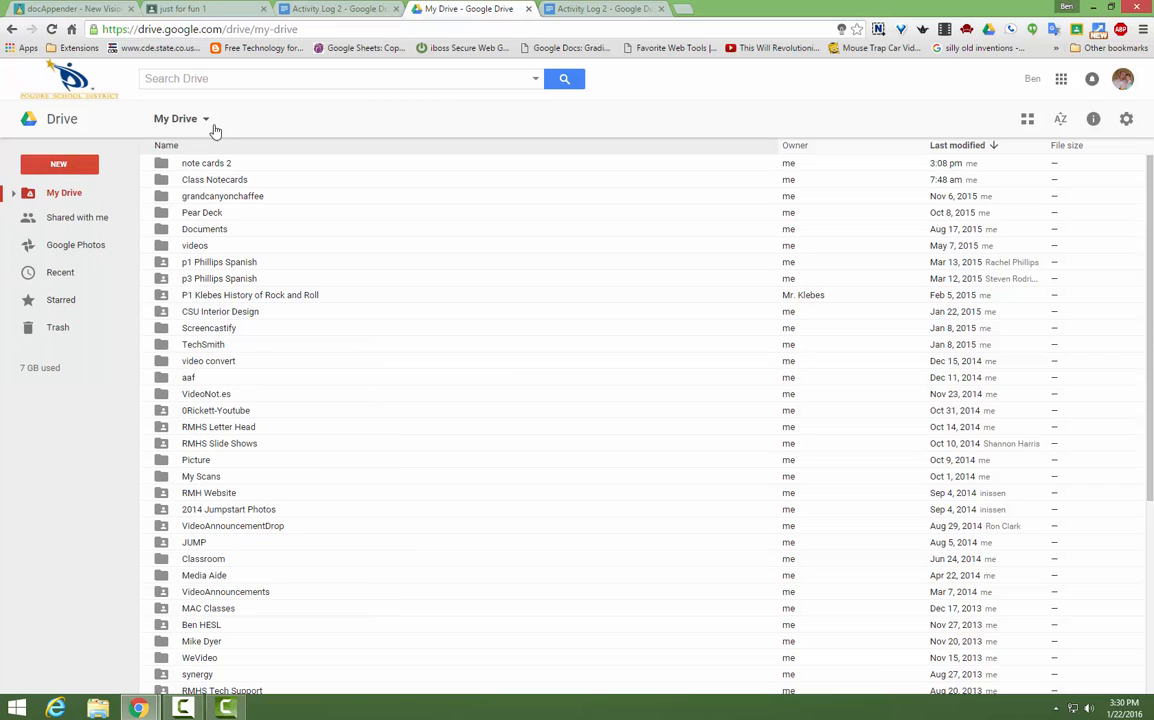
# Search Drive for "activity" and open the Activity Log form.
pyautogui.click(226, 84)
pyautogui.write('ac')
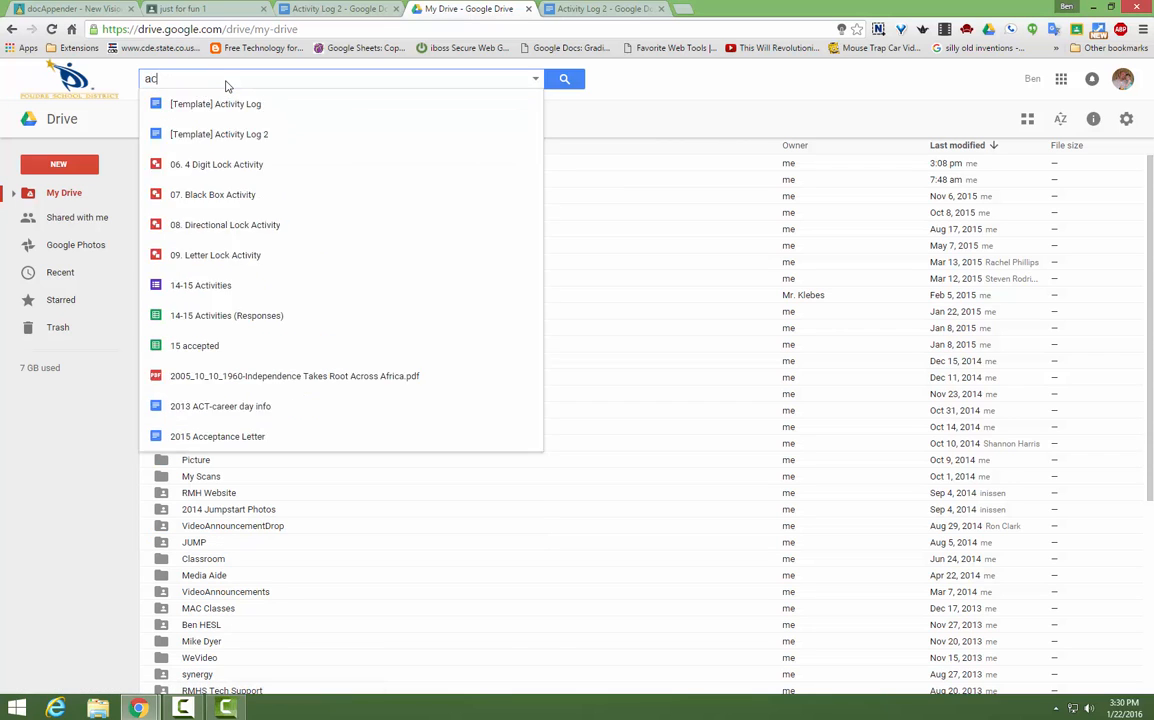
pyautogui.write('tivity')
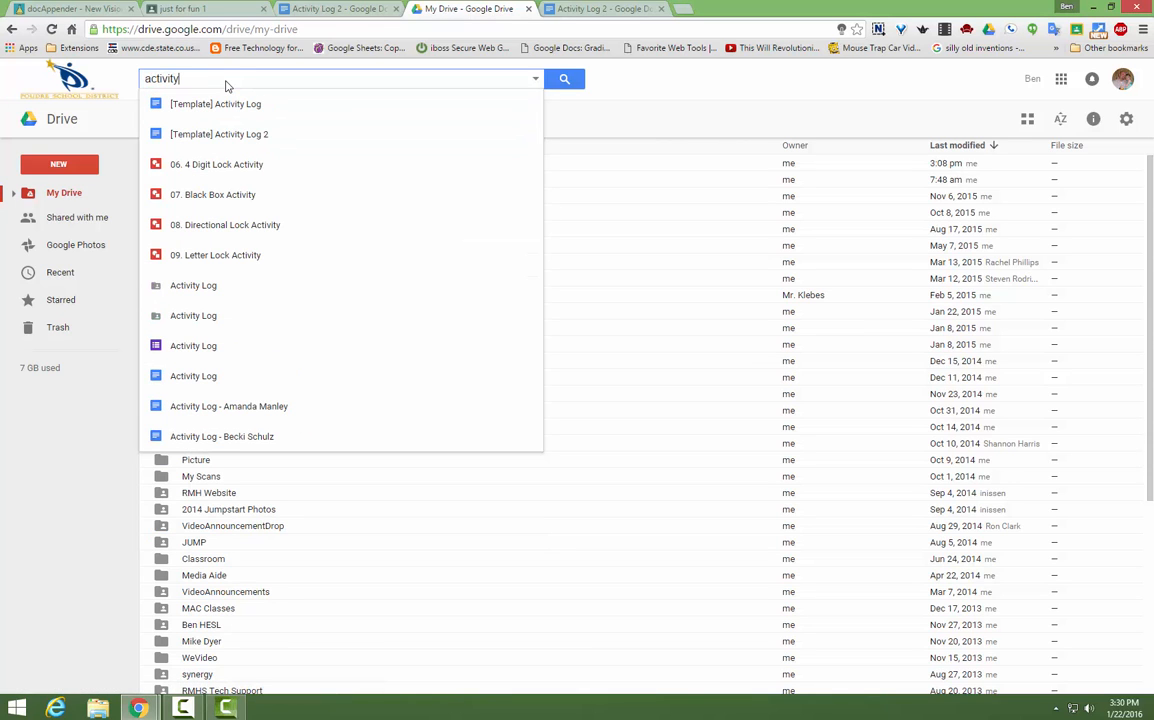
pyautogui.click(215, 345)
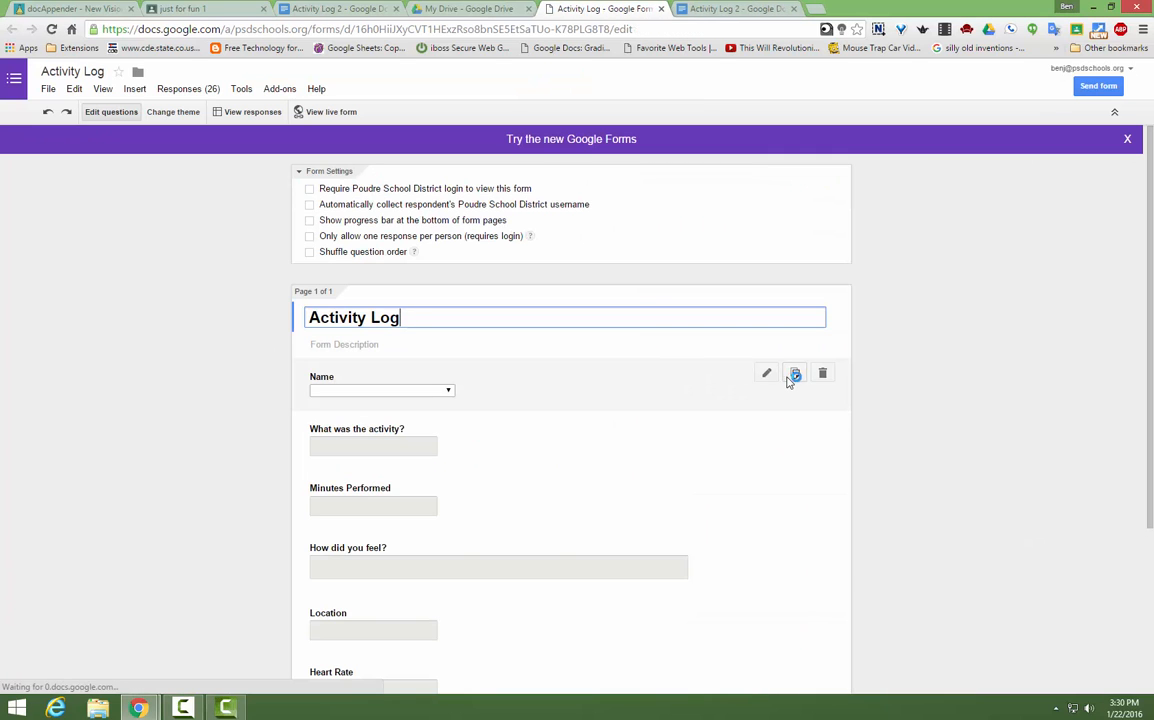
# Look over the form's questions and open the docAppender add-on's sidebar.
pyautogui.scroll(-1, 869, 251)
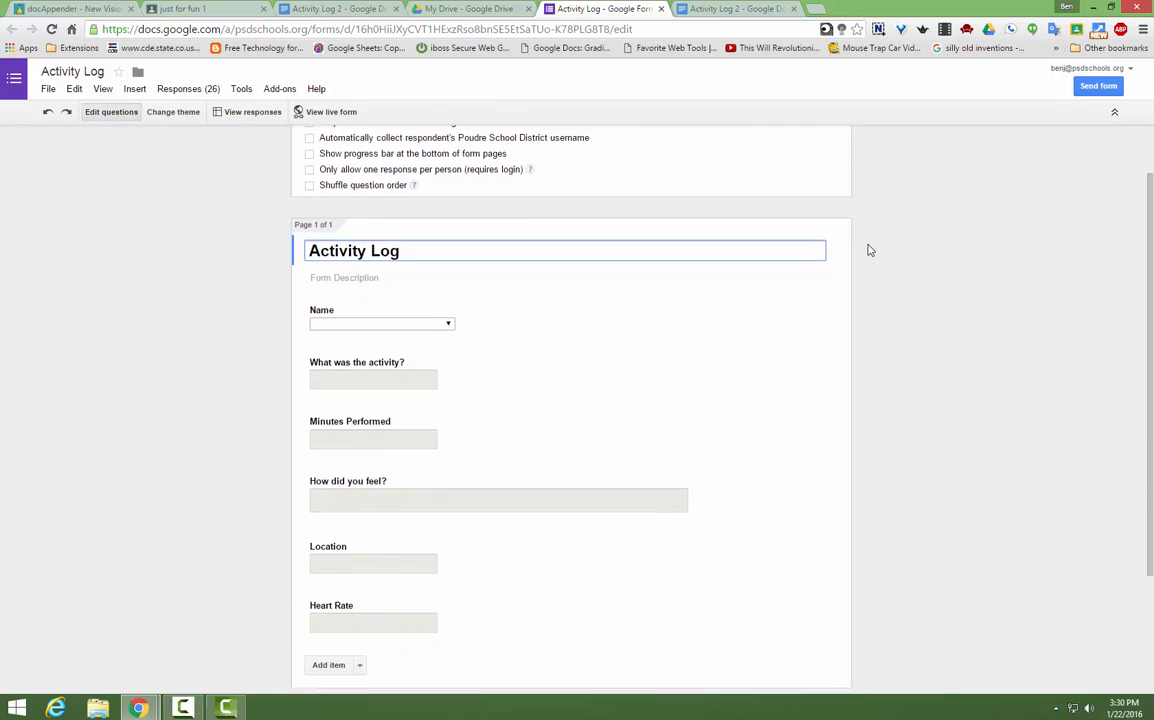
pyautogui.scroll(1, 858, 248)
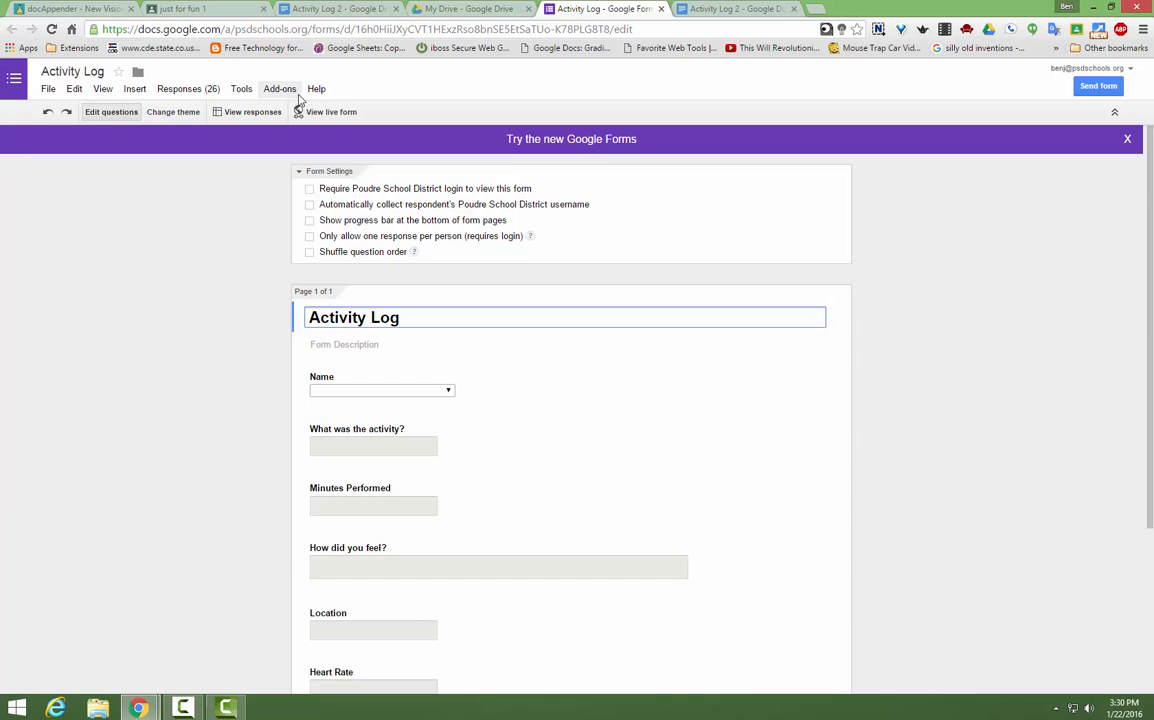
pyautogui.scroll(-2, 556, 291)
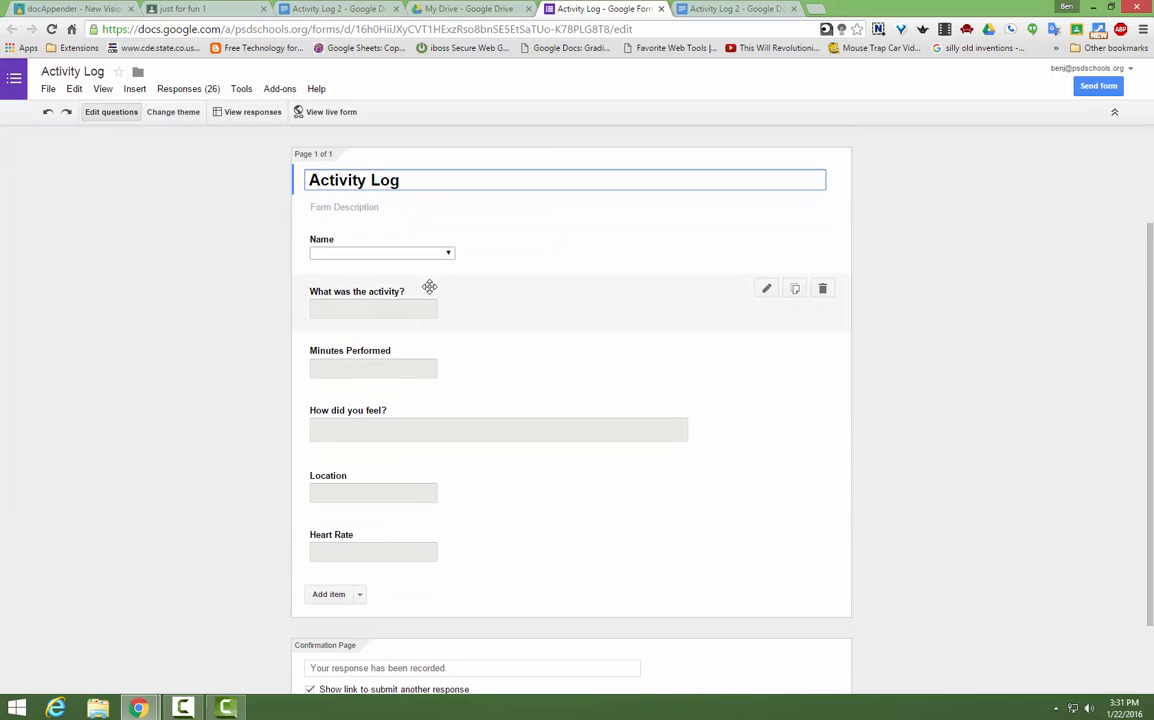
pyautogui.scroll(2, 435, 260)
pyautogui.click(282, 89)
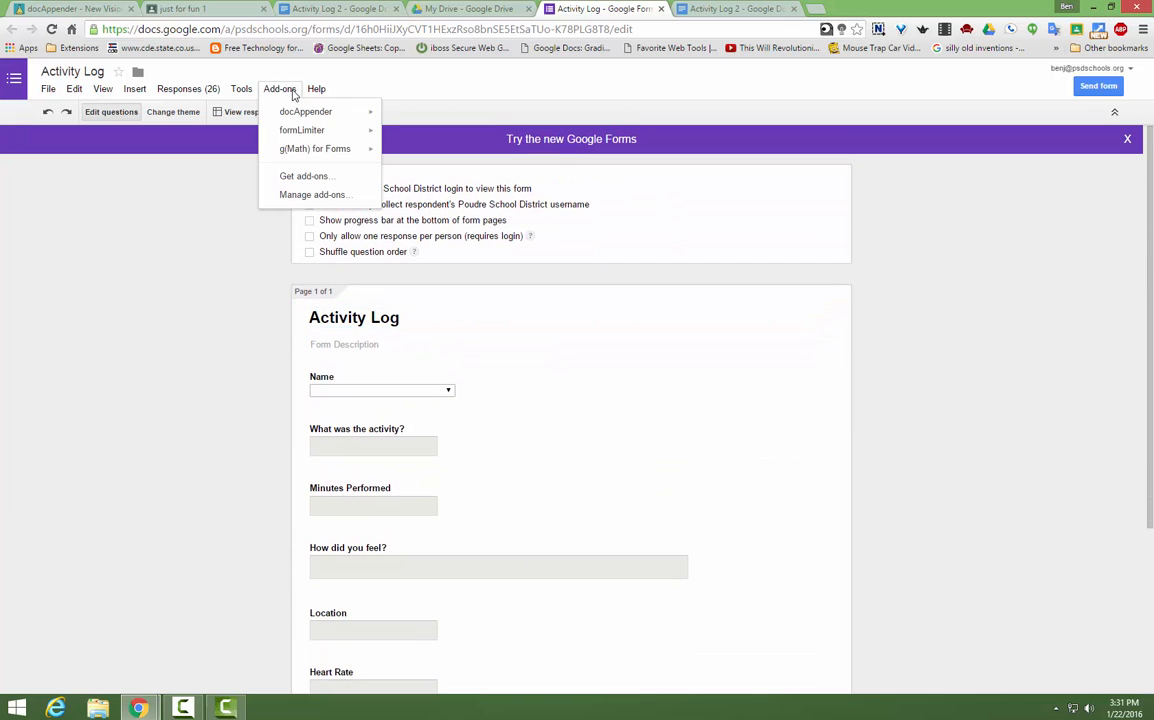
pyautogui.moveTo(296, 112)
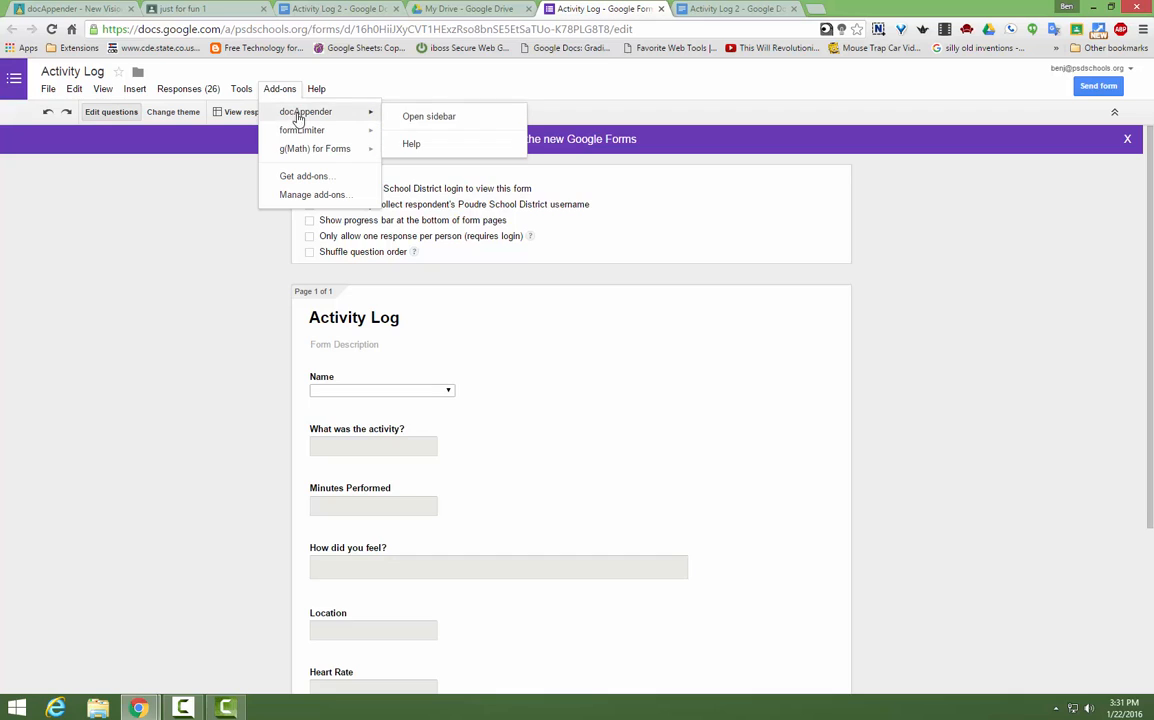
pyautogui.click(420, 117)
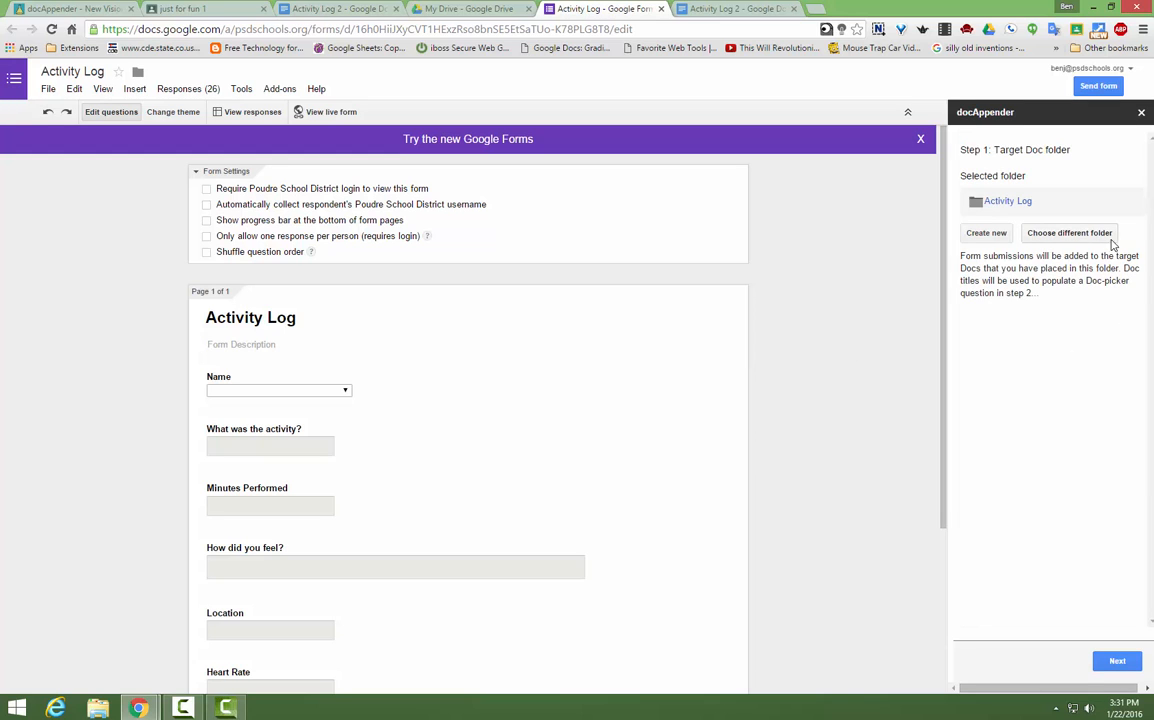
# Search docAppender's target folder picker for "classroom" and look through the class folders inside the Classroom folder.
pyautogui.click(1085, 237)
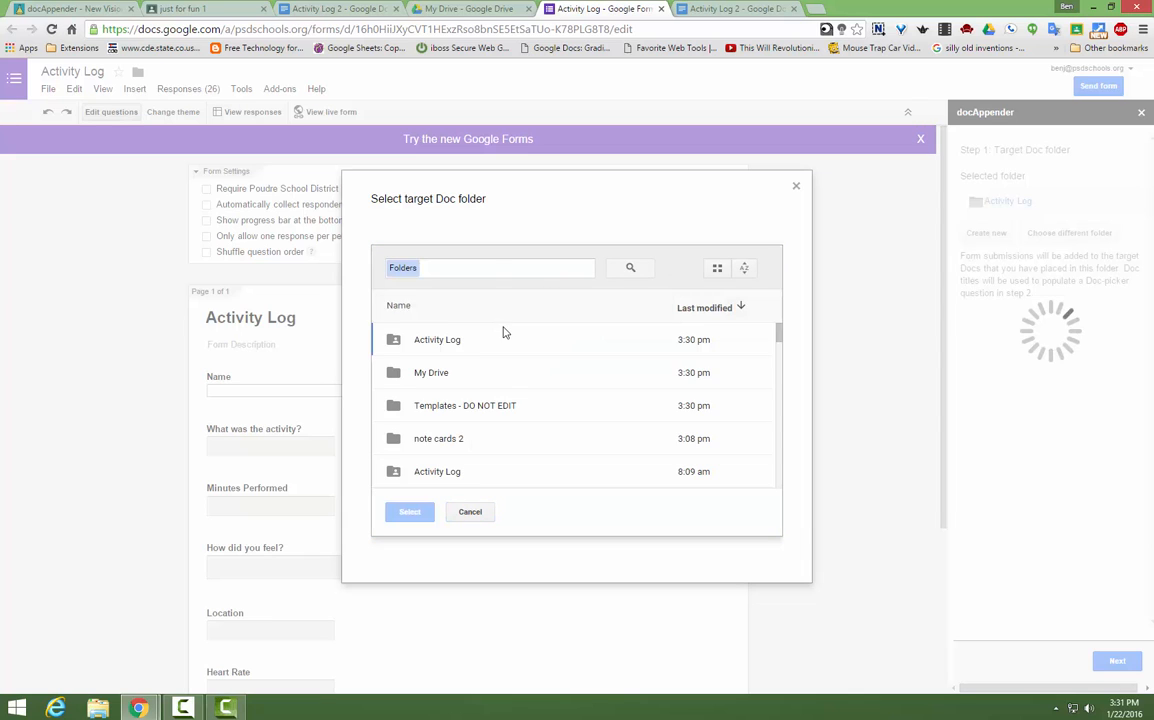
pyautogui.click(487, 266)
pyautogui.write('cla')
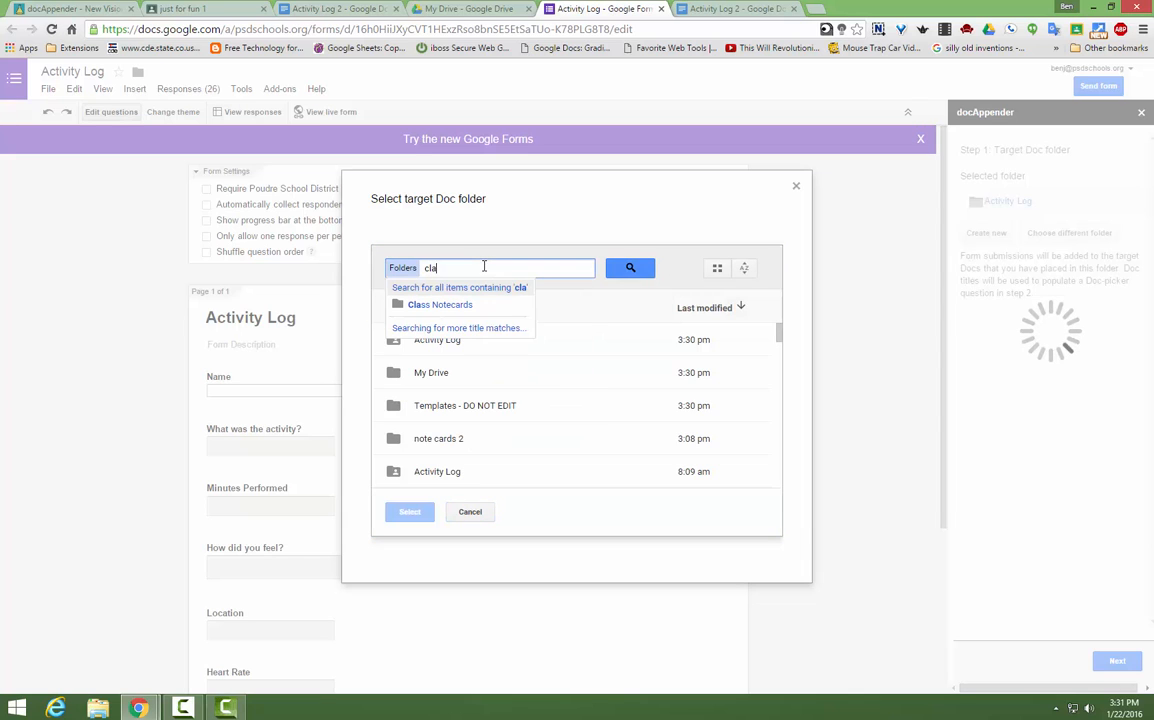
pyautogui.write('ssroom')
pyautogui.press('Return')
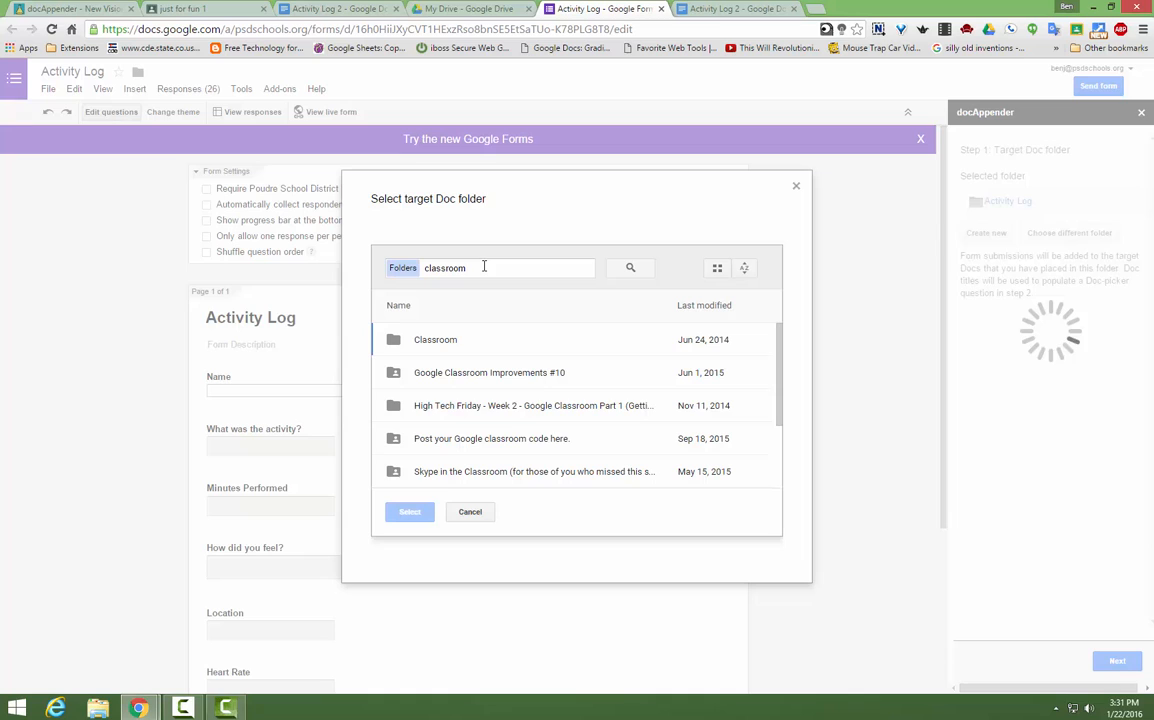
pyautogui.doubleClick(435, 341)
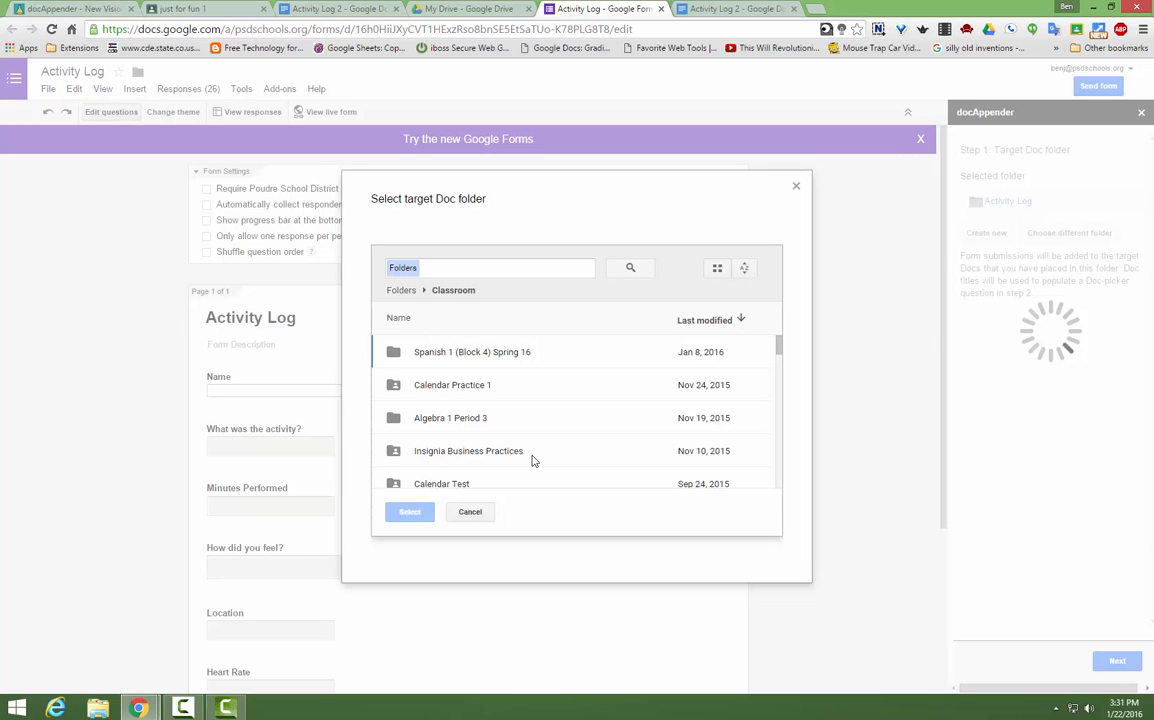
pyautogui.scroll(-3, 540, 455)
pyautogui.scroll(-2, 546, 450)
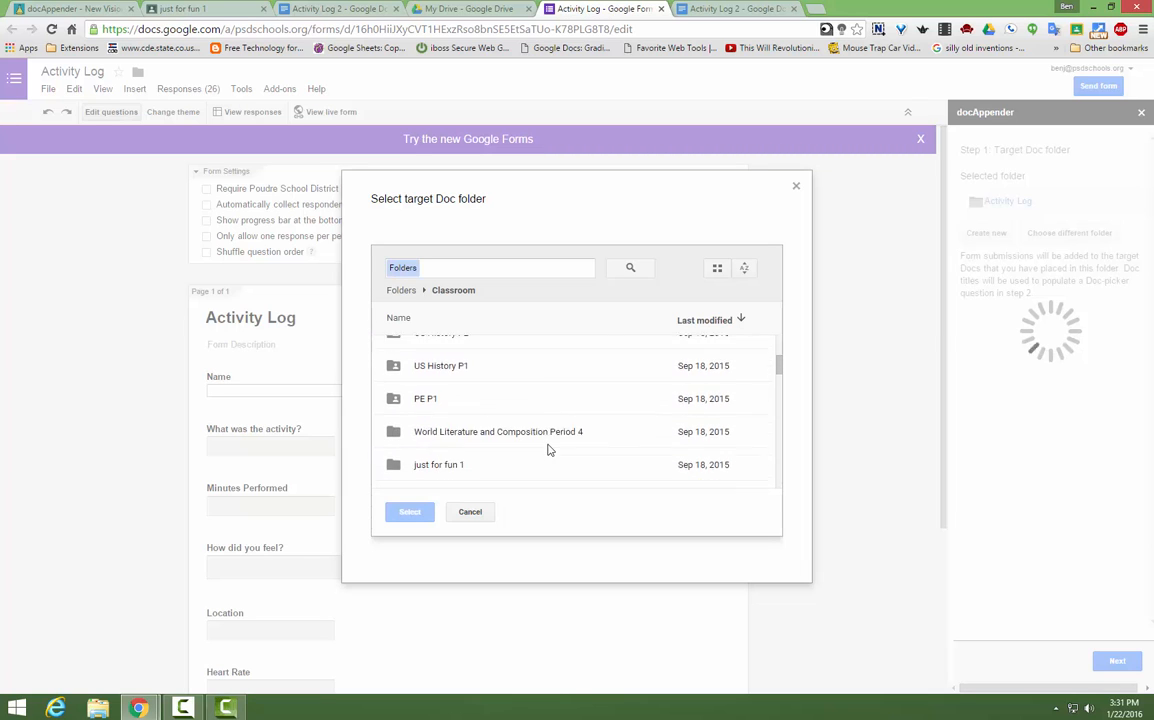
pyautogui.scroll(5, 520, 400)
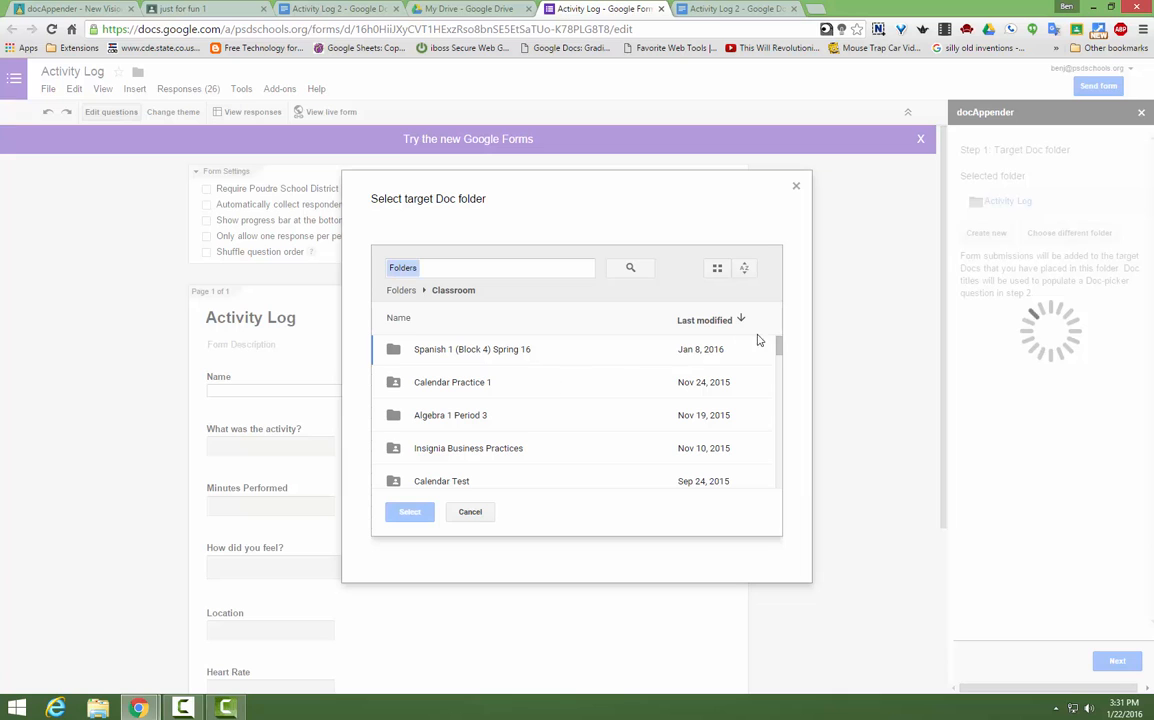
pyautogui.moveTo(778, 343); pyautogui.dragTo(789, 490)
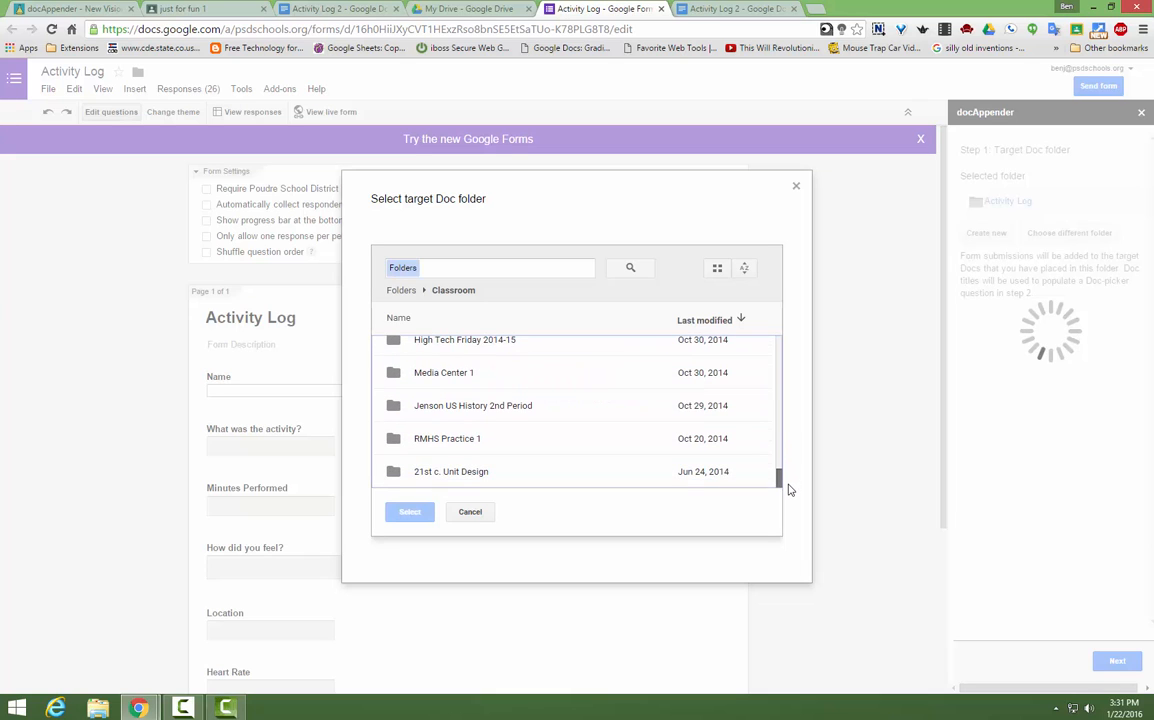
# Try to locate the students' documents by opening the Activity Log folder from the search suggestions and searching for "activity log".
pyautogui.click(513, 268)
pyautogui.write('acti')
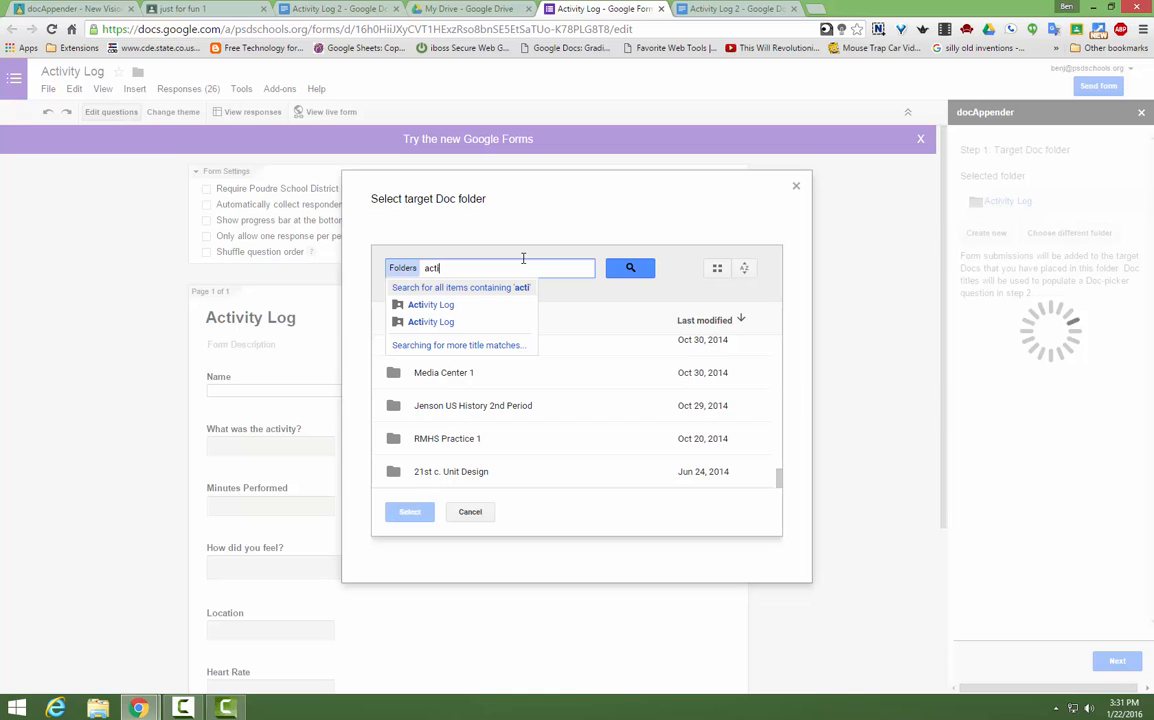
pyautogui.click(440, 305)
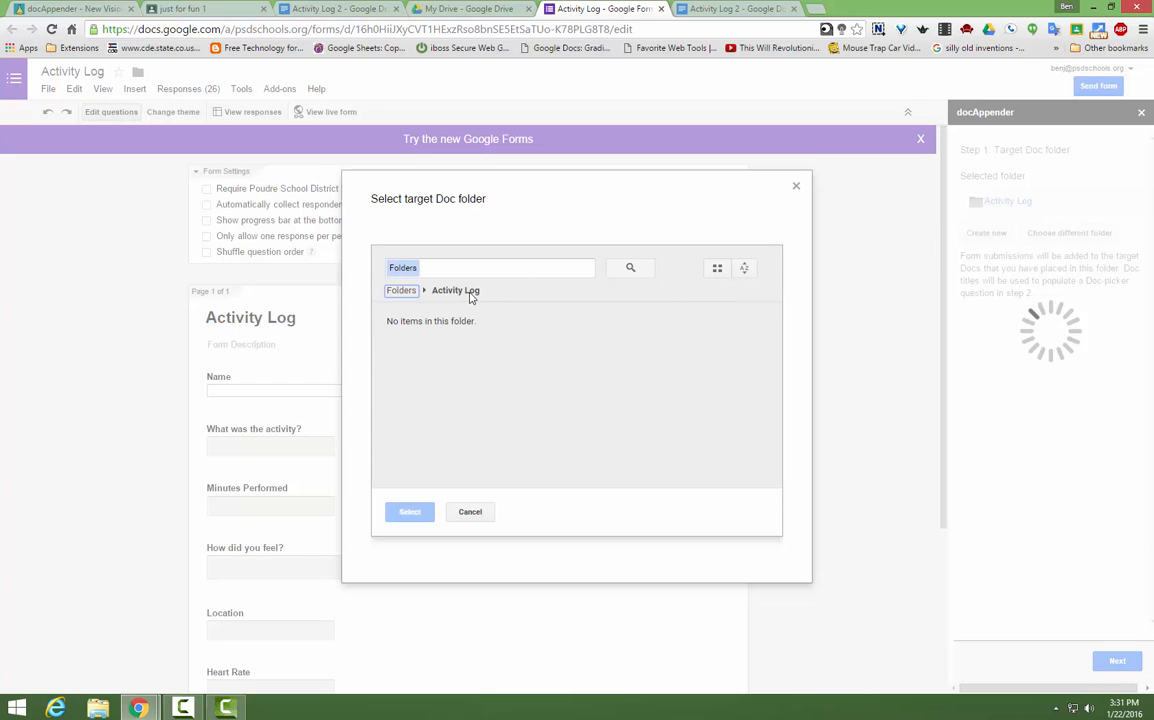
pyautogui.click(434, 266)
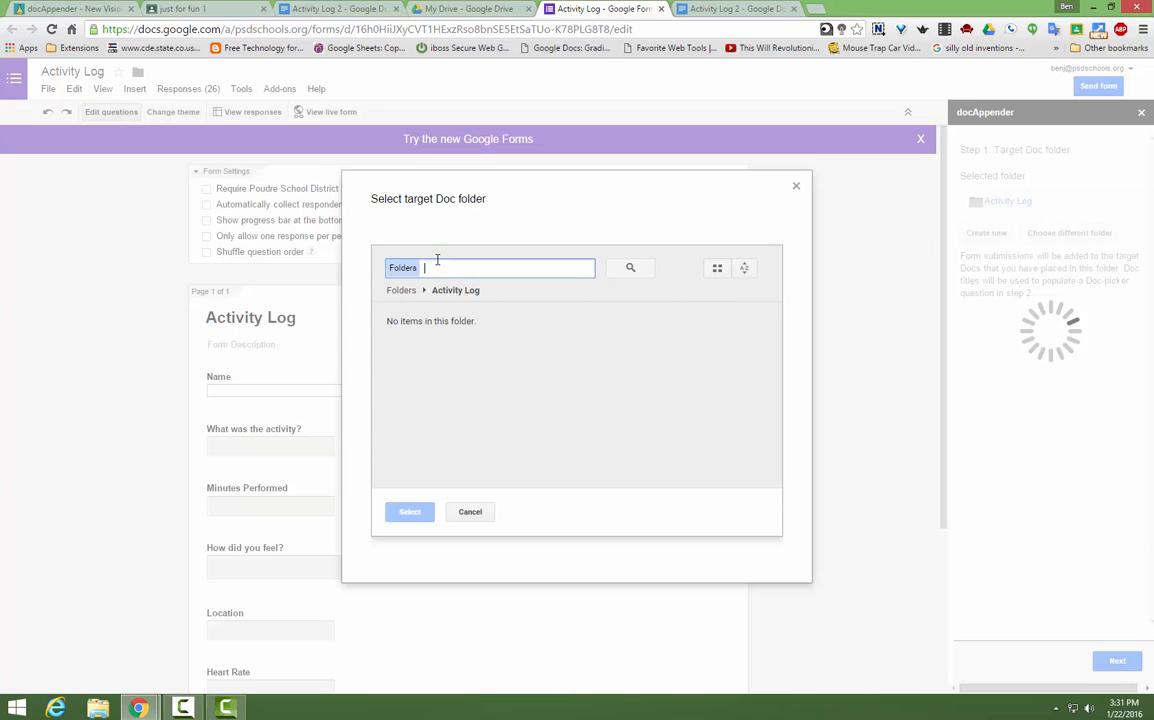
pyautogui.write('activity')
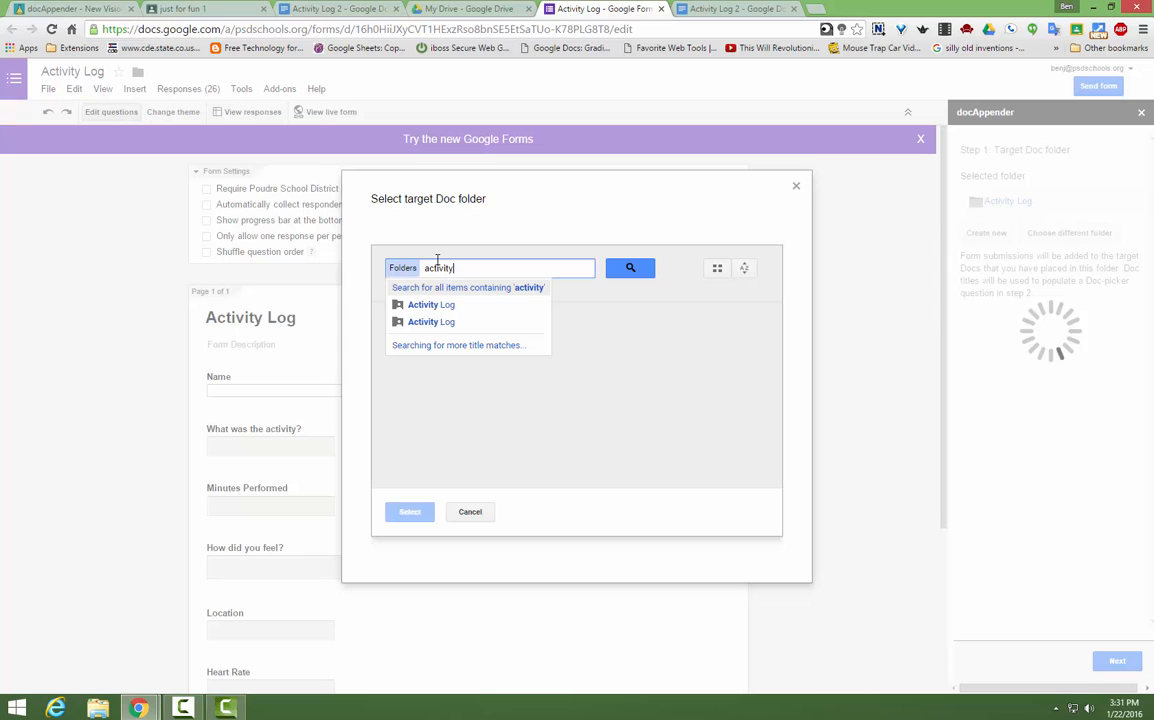
pyautogui.write(' log')
pyautogui.press('Return')
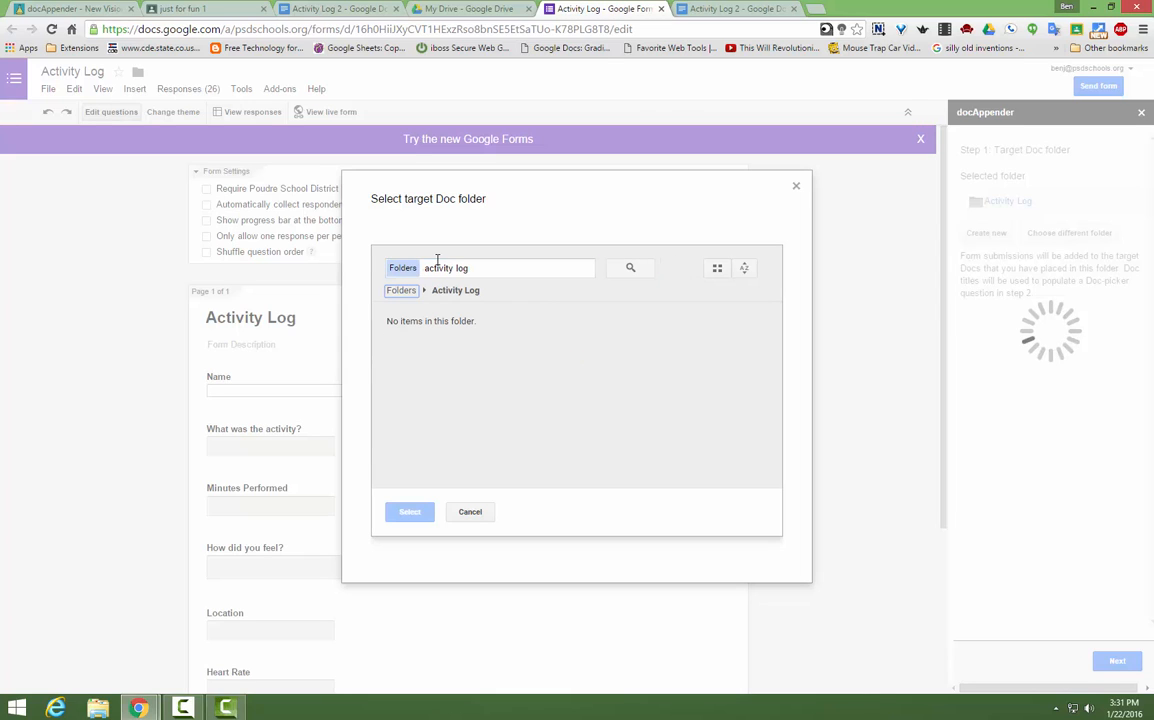
# Return to the full folder list and choose the Activity Log folder modified at 8:09 am as the target Doc folder.
pyautogui.click(410, 291)
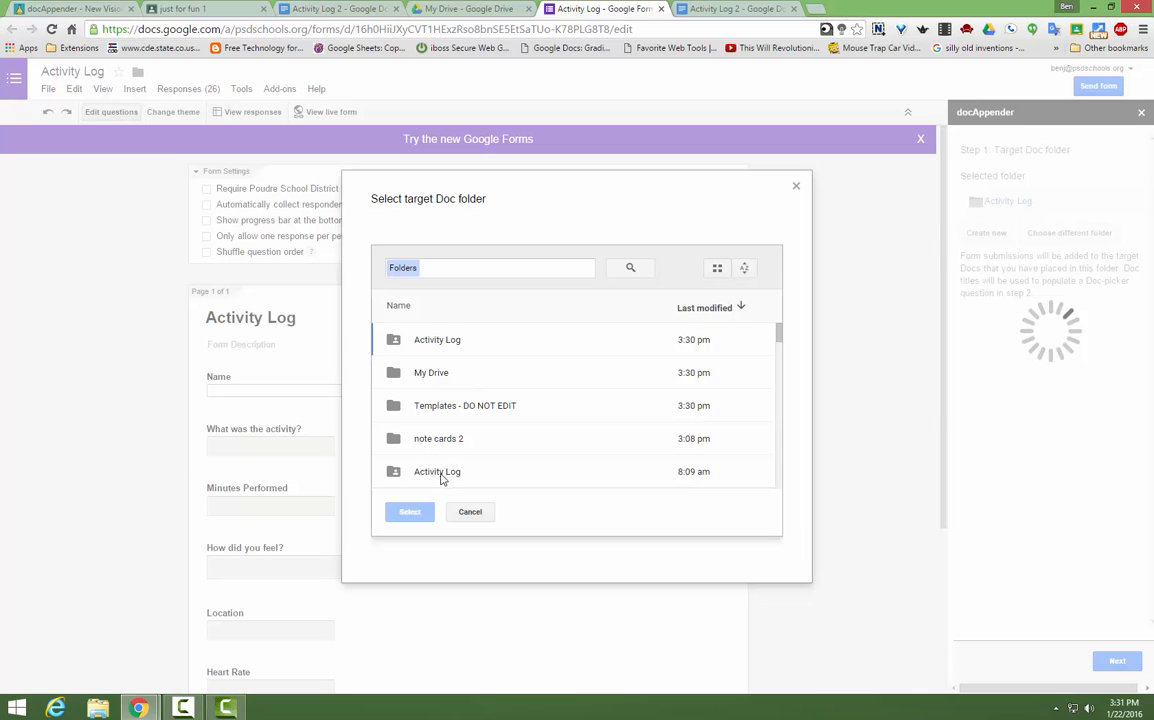
pyautogui.click(441, 477)
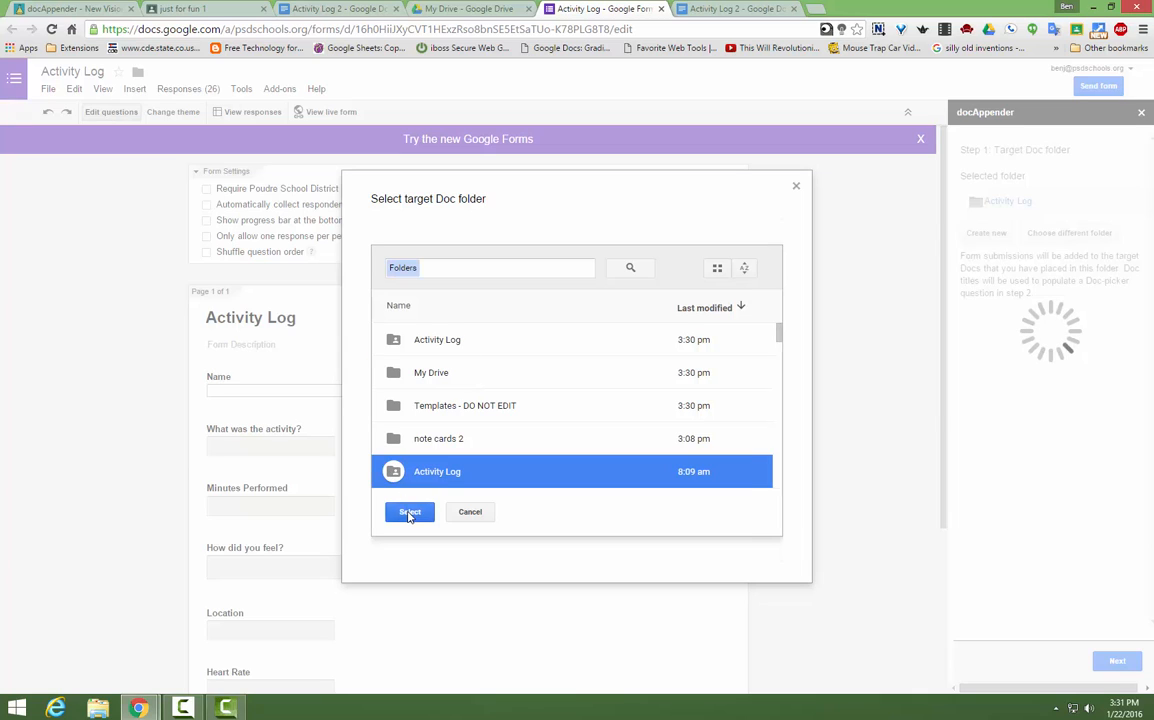
pyautogui.click(409, 511)
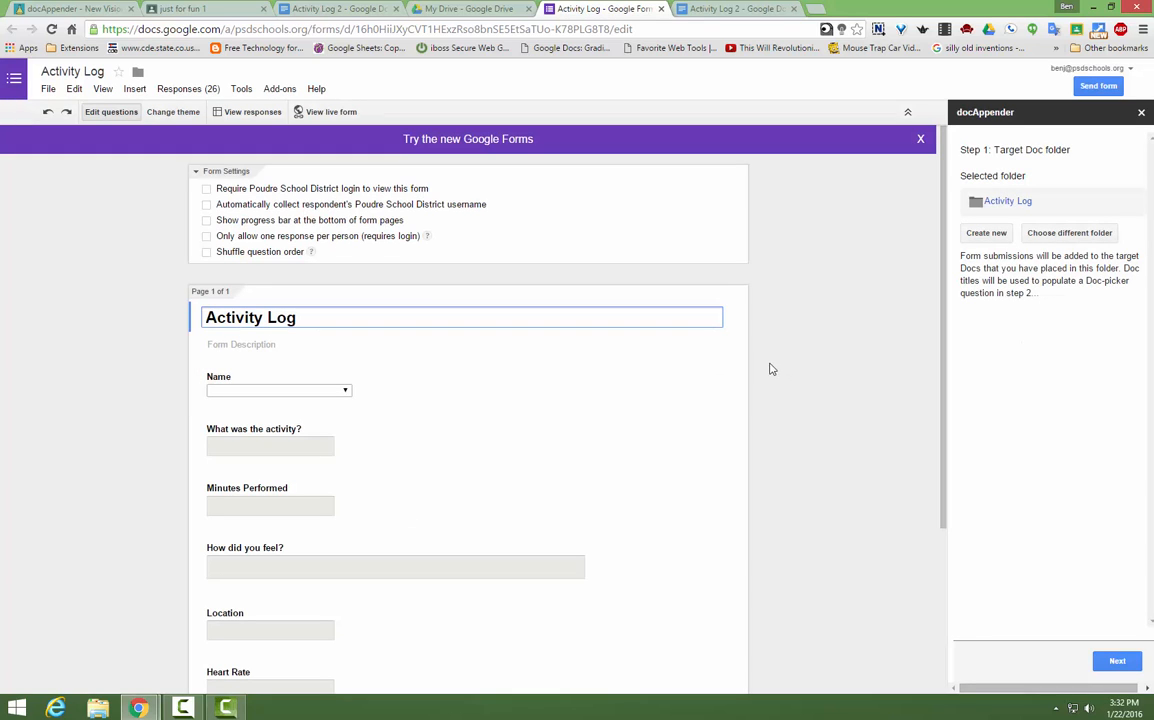
pyautogui.click(328, 311)
# Set Name as the doc-picker question, then save and populate it with the document titles from the target folder.
pyautogui.click(1120, 660)
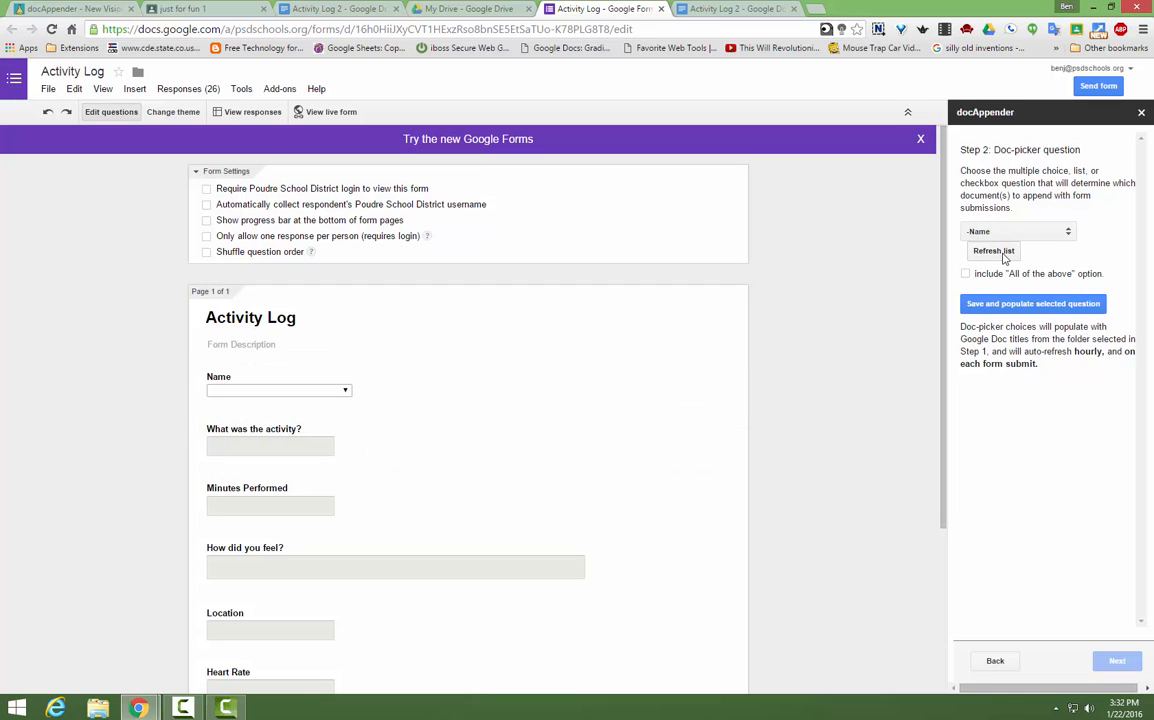
pyautogui.click(1067, 236)
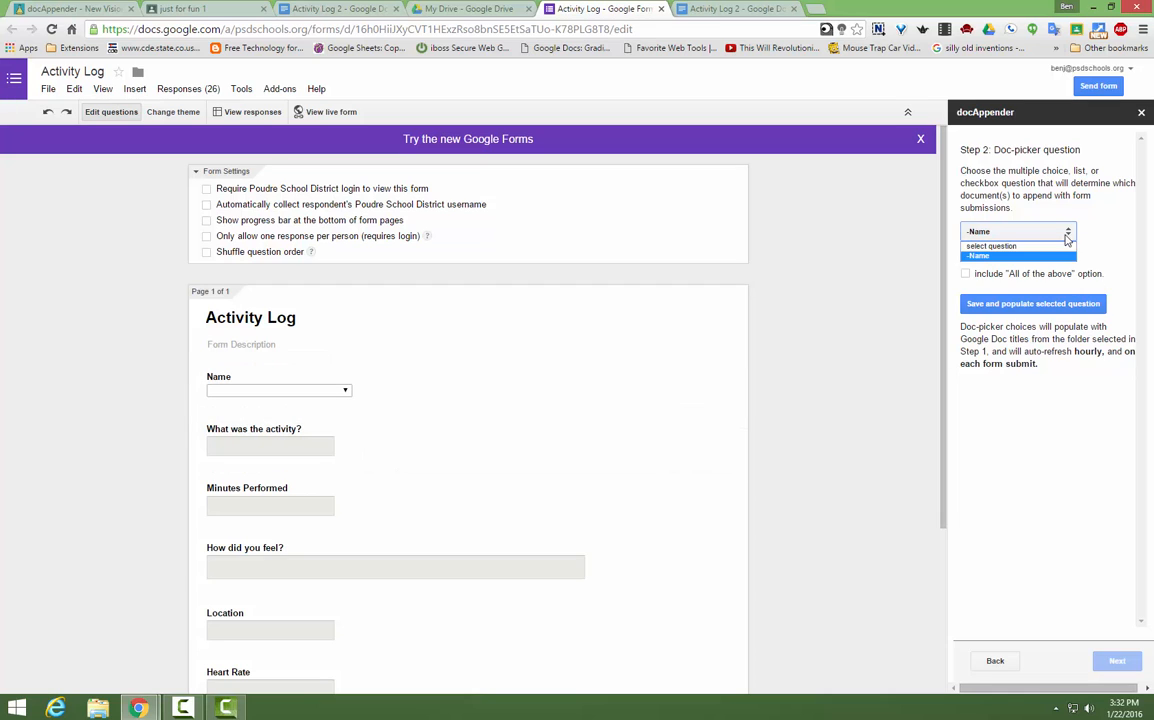
pyautogui.click(1020, 257)
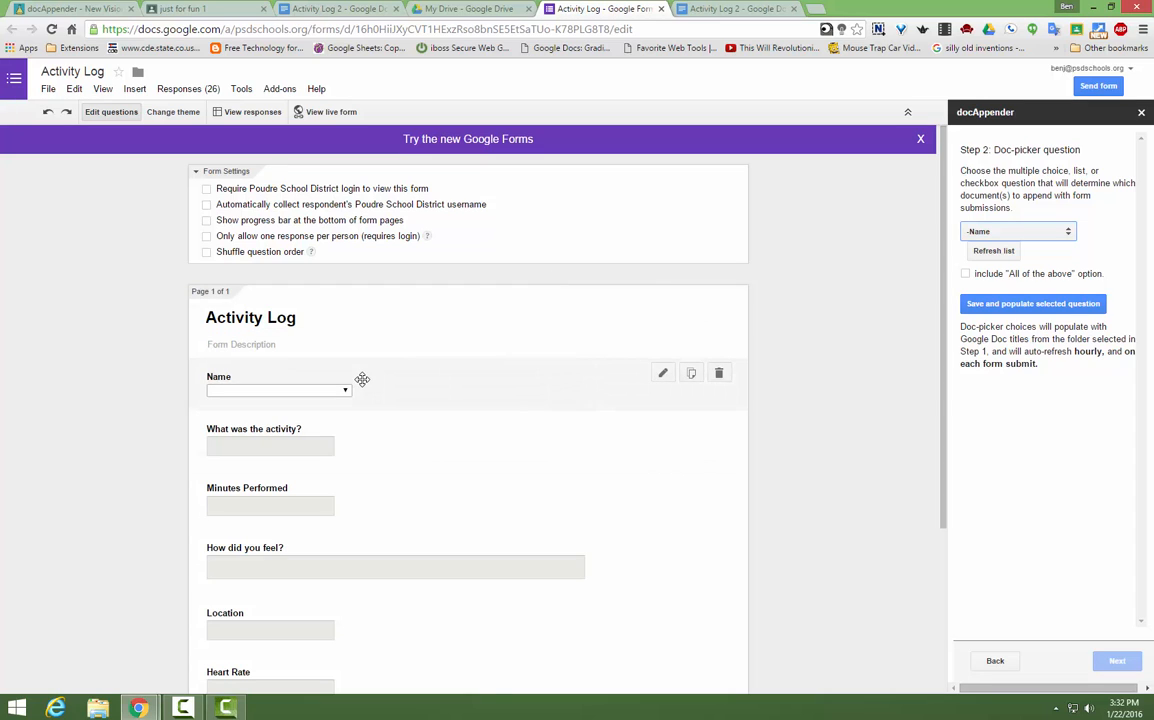
pyautogui.click(1040, 306)
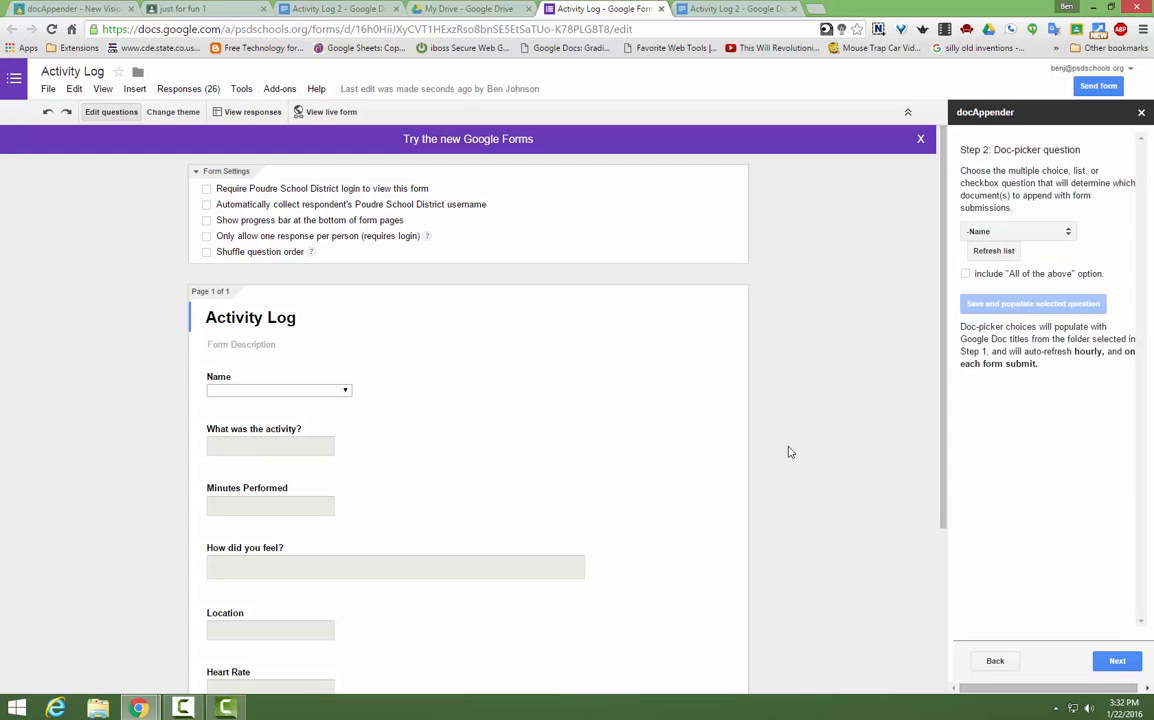
# Examine the populated choices of the Name question in the form, from the first document title to the last.
pyautogui.click(348, 394)
pyautogui.scroll(-3, 582, 494)
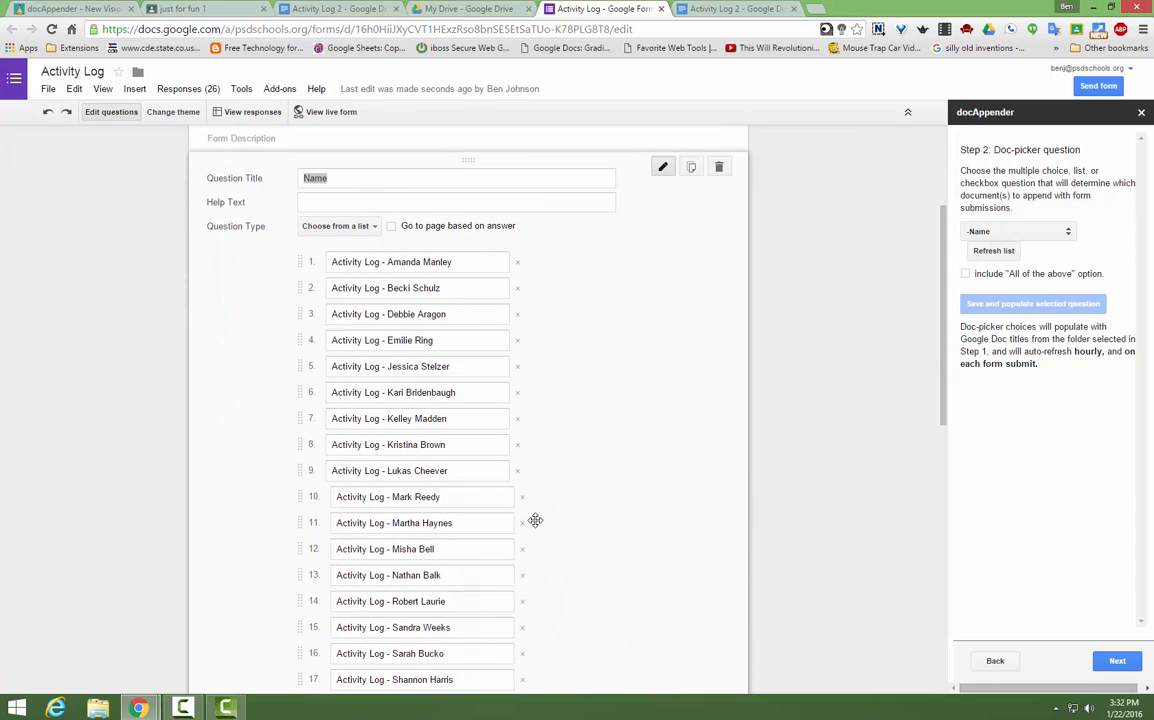
pyautogui.scroll(-2, 556, 507)
pyautogui.scroll(5, 558, 507)
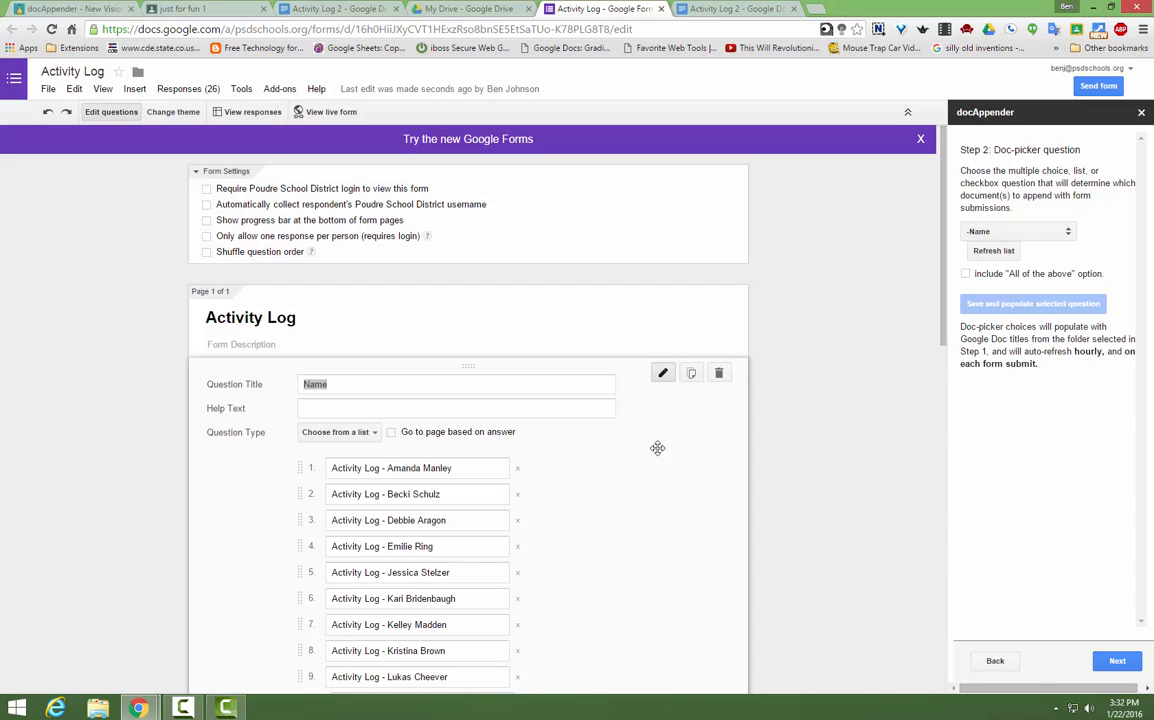
pyautogui.scroll(-1, 657, 448)
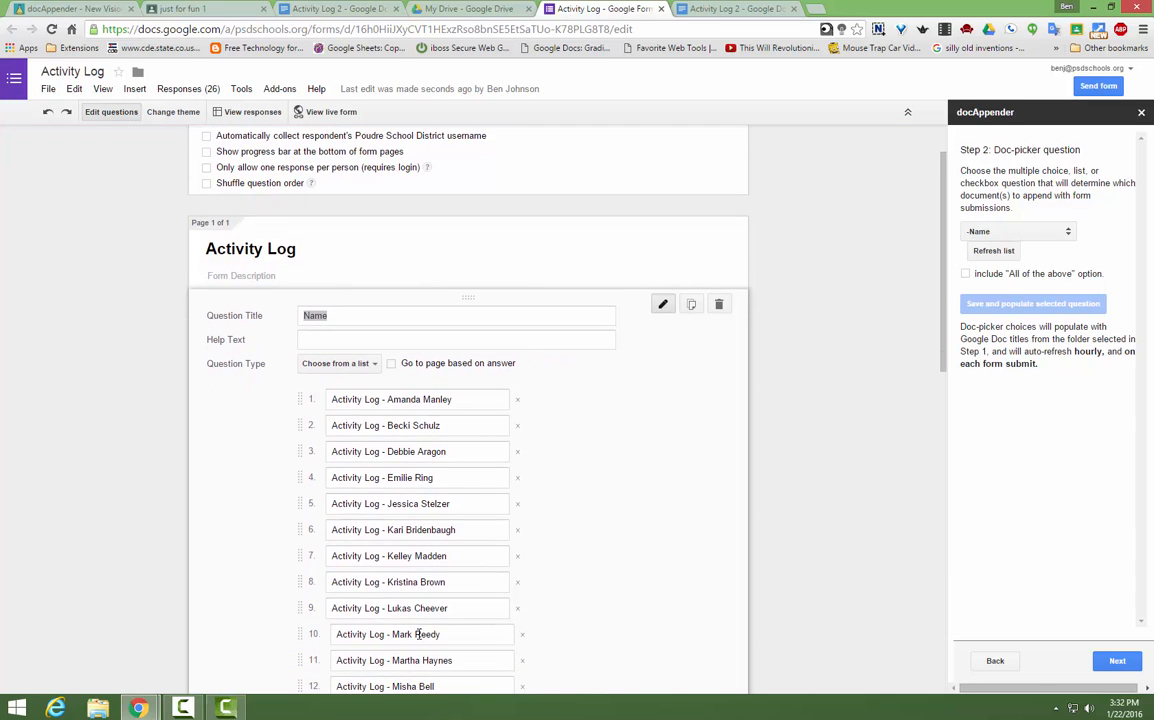
pyautogui.scroll(-2, 420, 653)
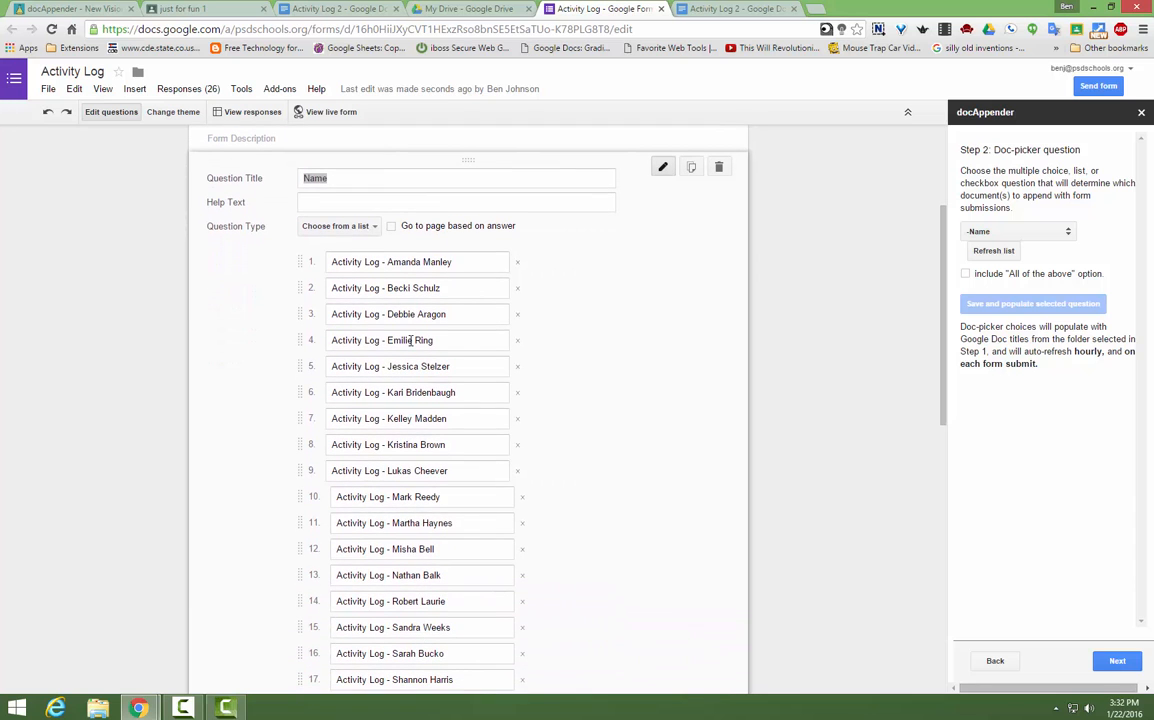
pyautogui.scroll(-1, 410, 636)
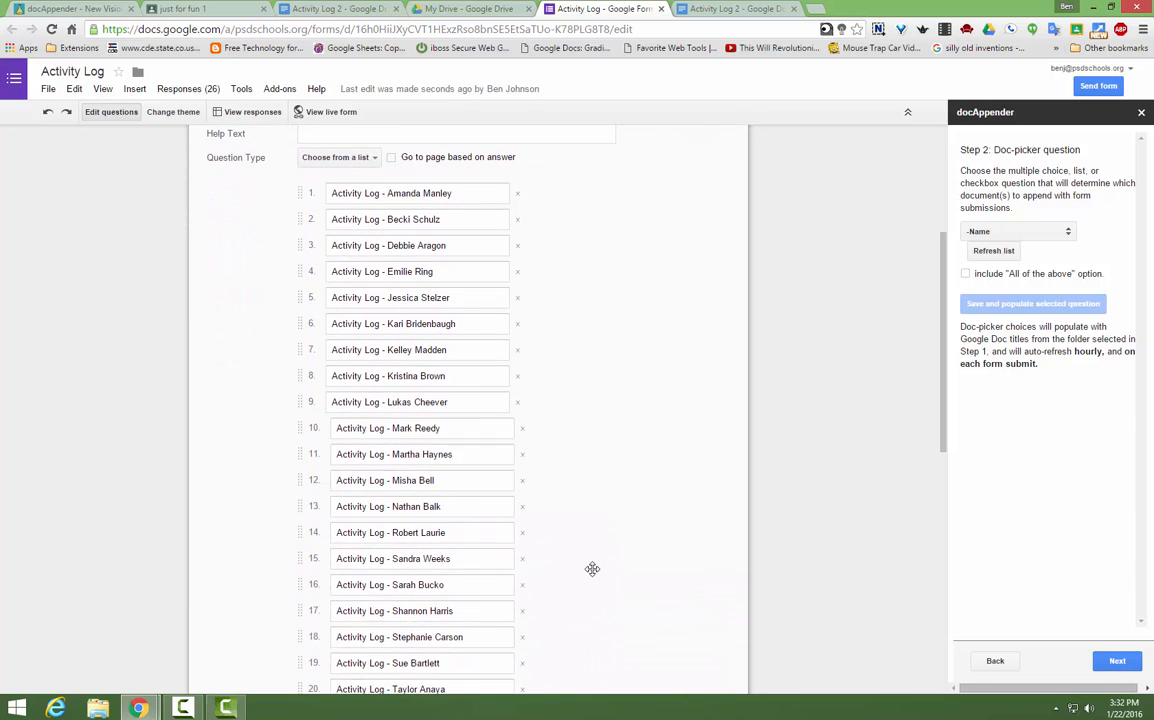
pyautogui.scroll(-2, 592, 569)
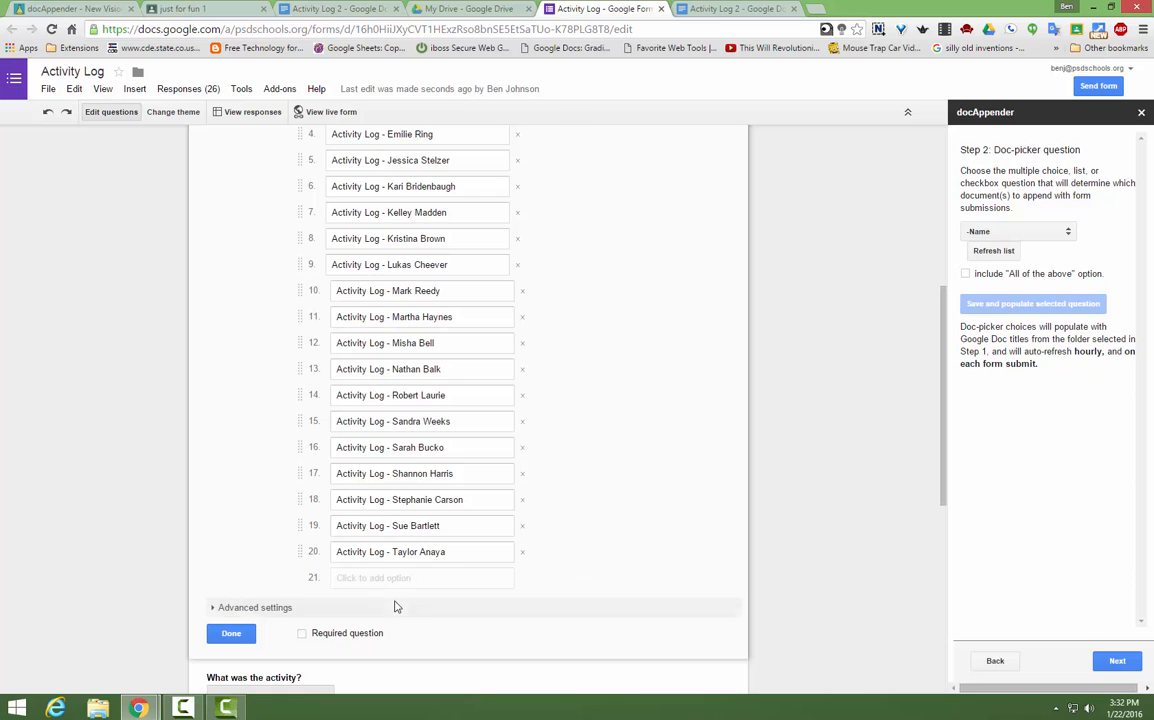
pyautogui.scroll(-1, 505, 607)
pyautogui.click(500, 620)
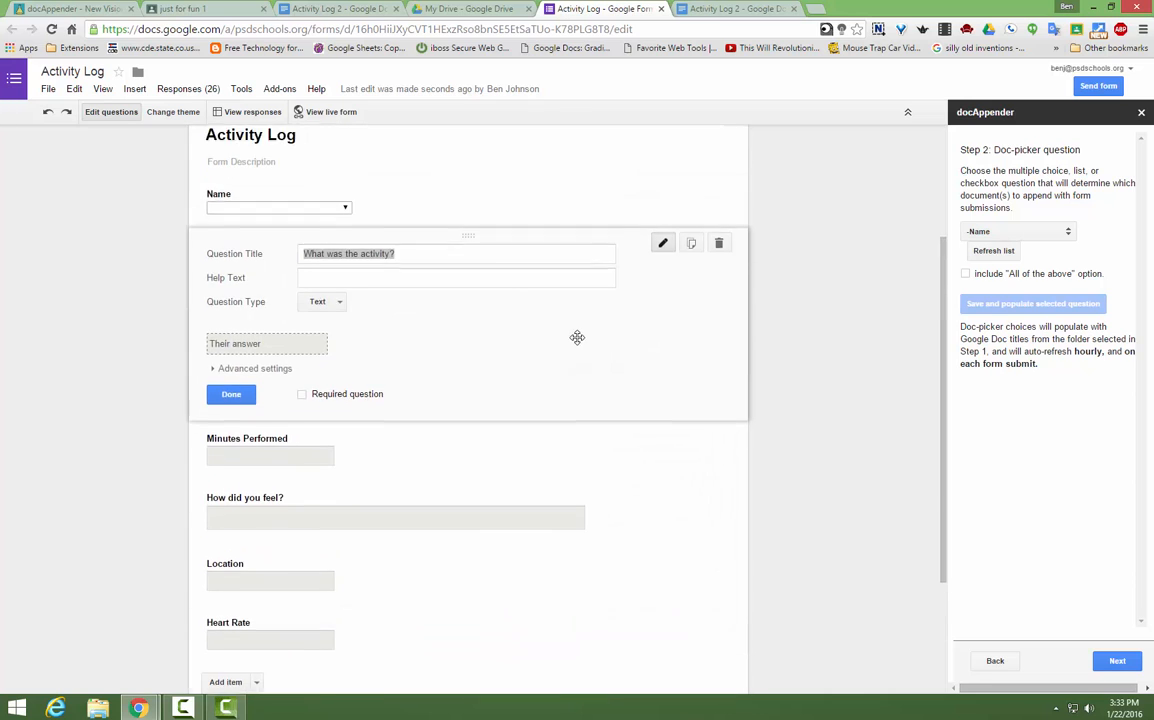
pyautogui.scroll(1, 577, 337)
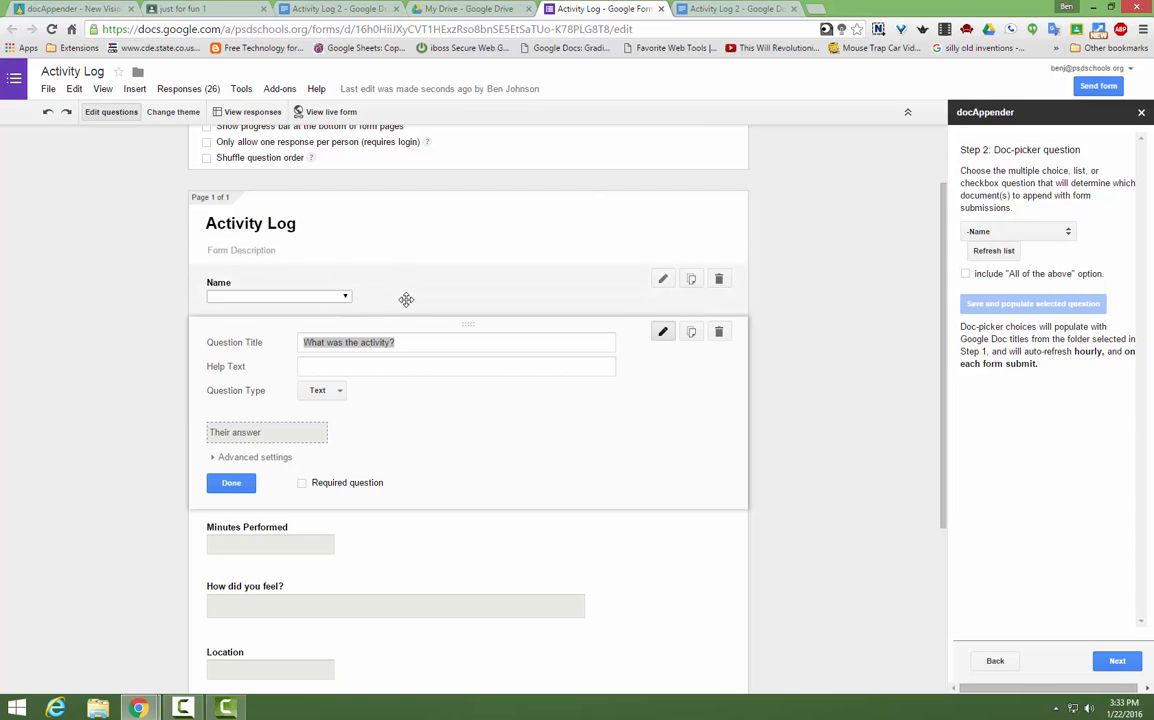
# Save the docAppender settings with every form value except Timestamp included and Separate vertical tables as the format.
pyautogui.click(1127, 662)
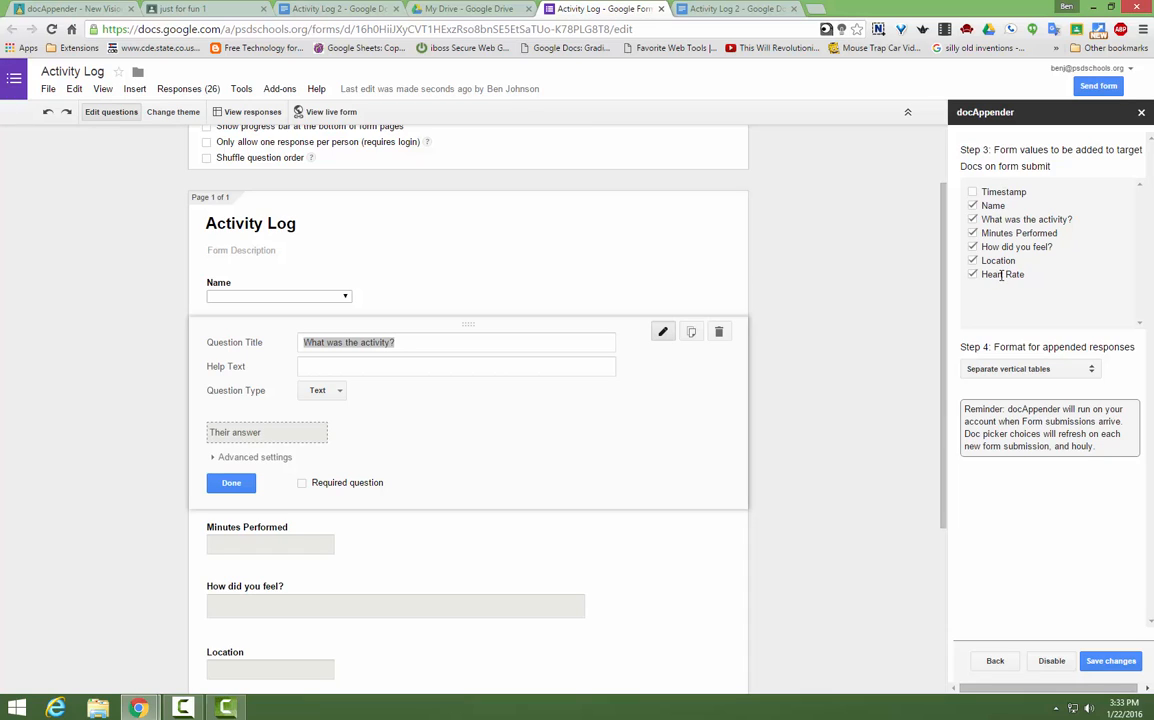
pyautogui.click(1100, 664)
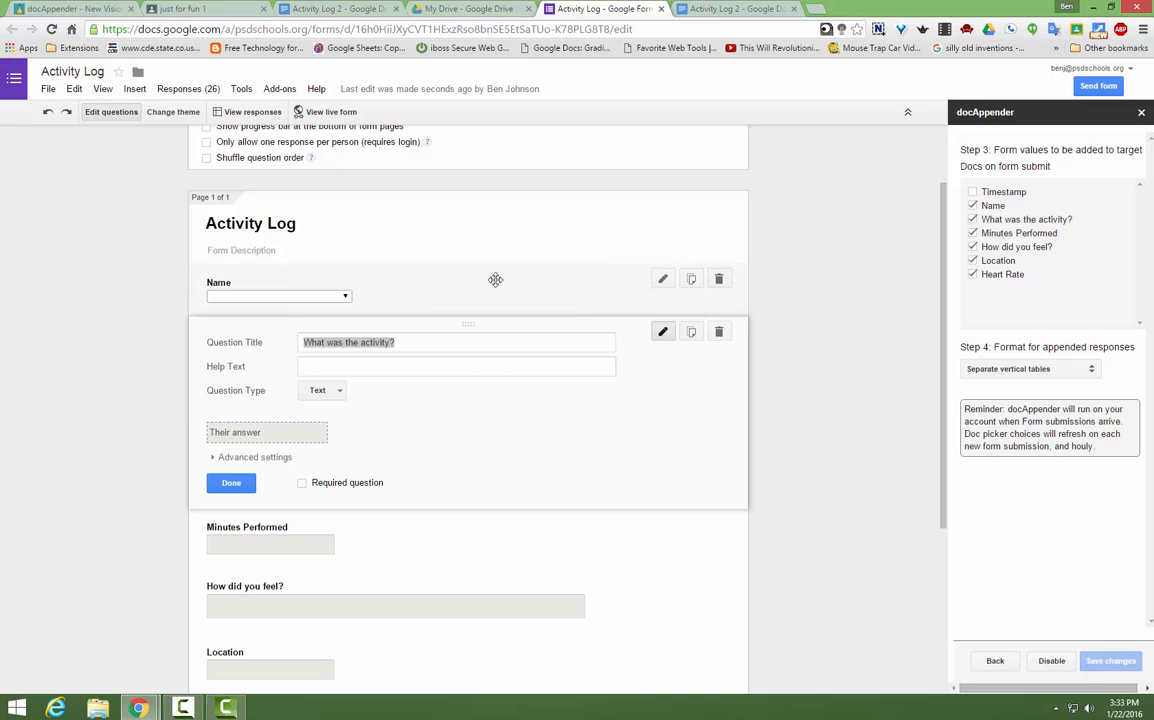
# Open the live version of the Activity Log form and copy its web address.
pyautogui.click(331, 112)
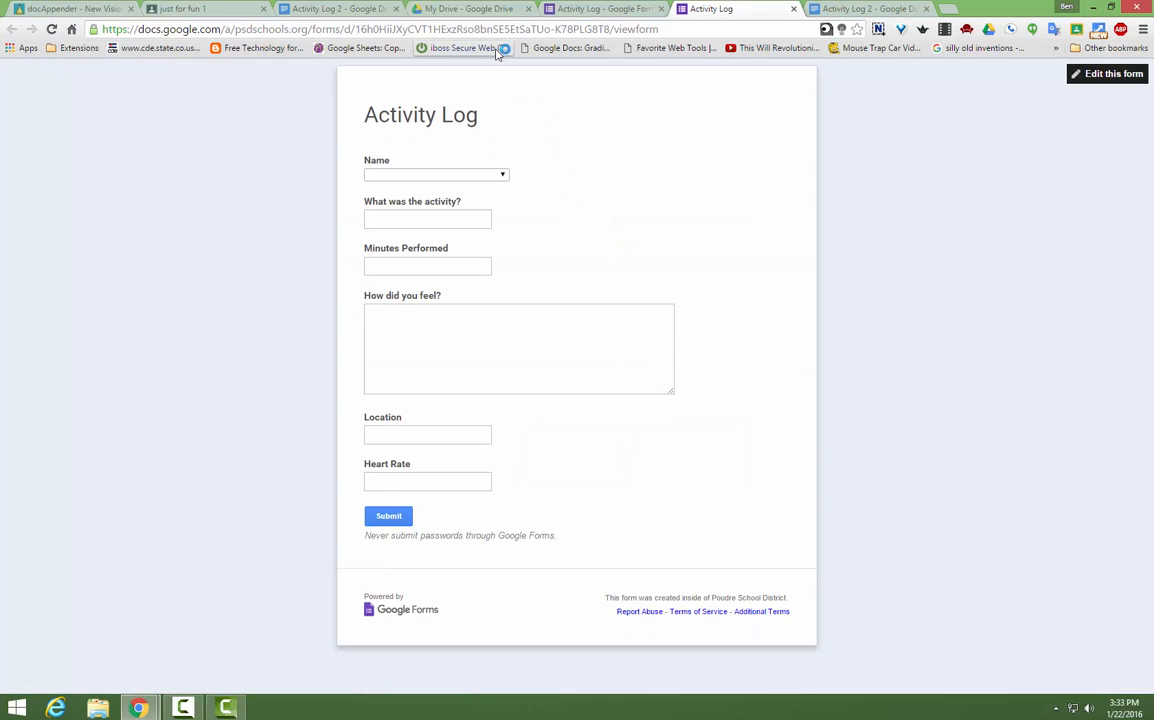
pyautogui.click(489, 29)
pyautogui.rightClick(489, 29)
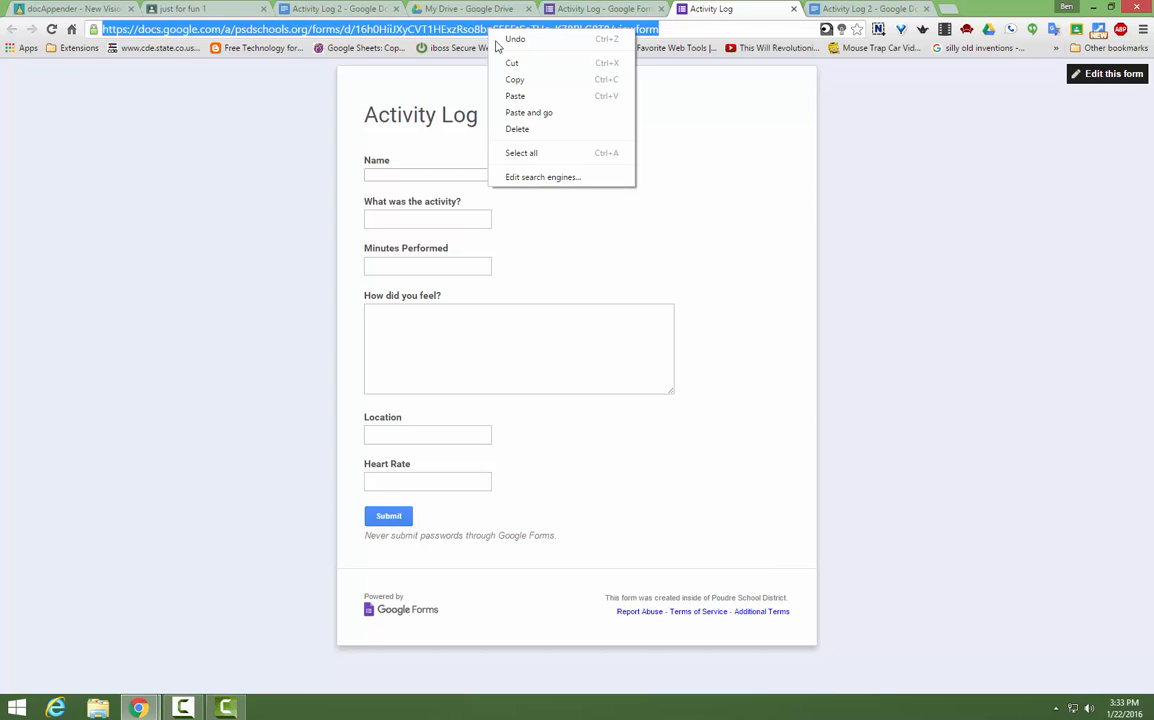
pyautogui.click(527, 82)
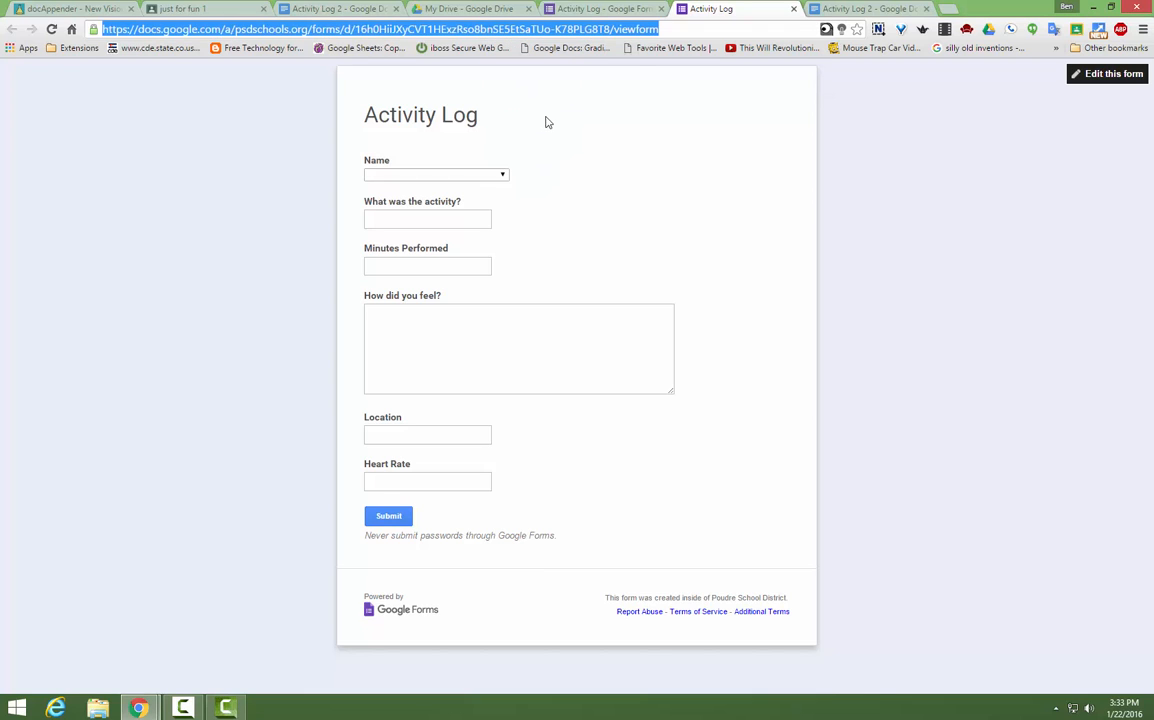
# Go back to the "just for fun 1" class in Google Classroom and open the Activity Log assignment for editing.
pyautogui.click(175, 9)
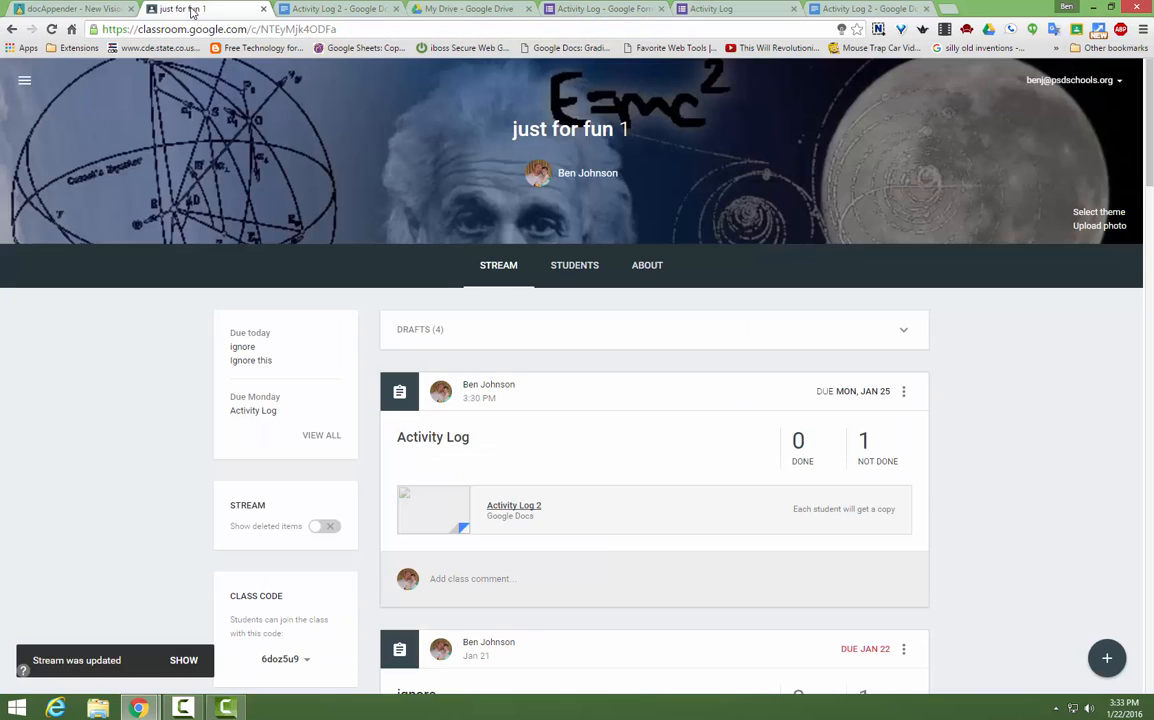
pyautogui.click(903, 392)
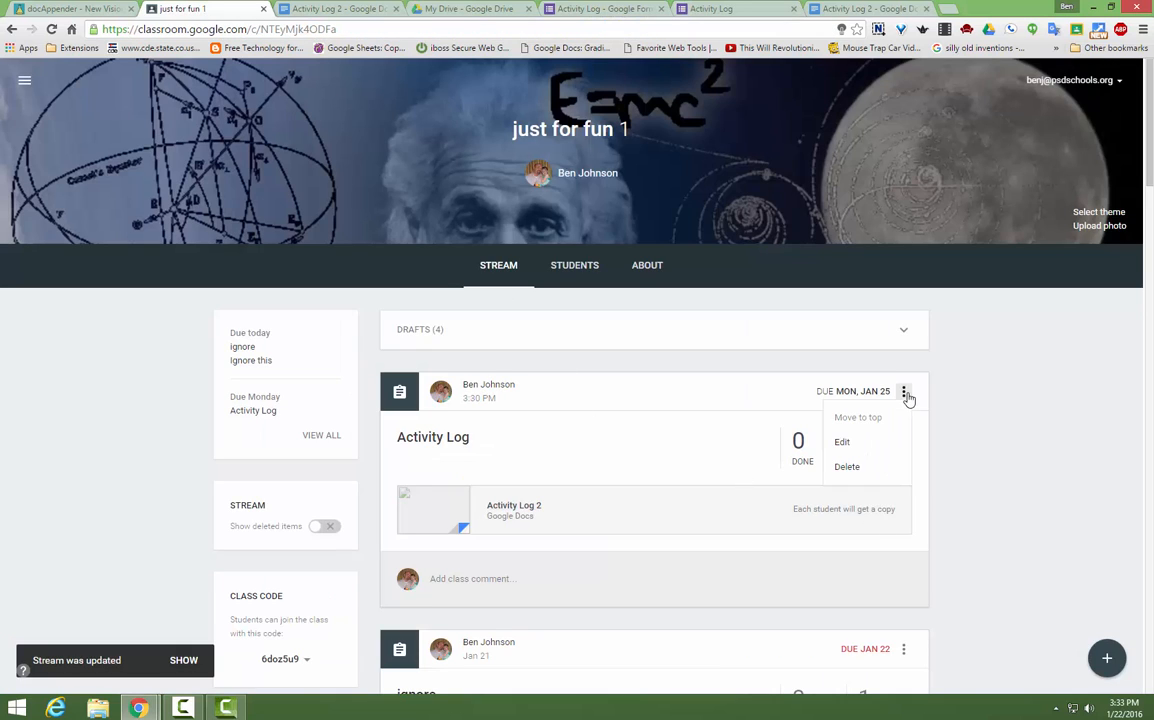
pyautogui.click(864, 449)
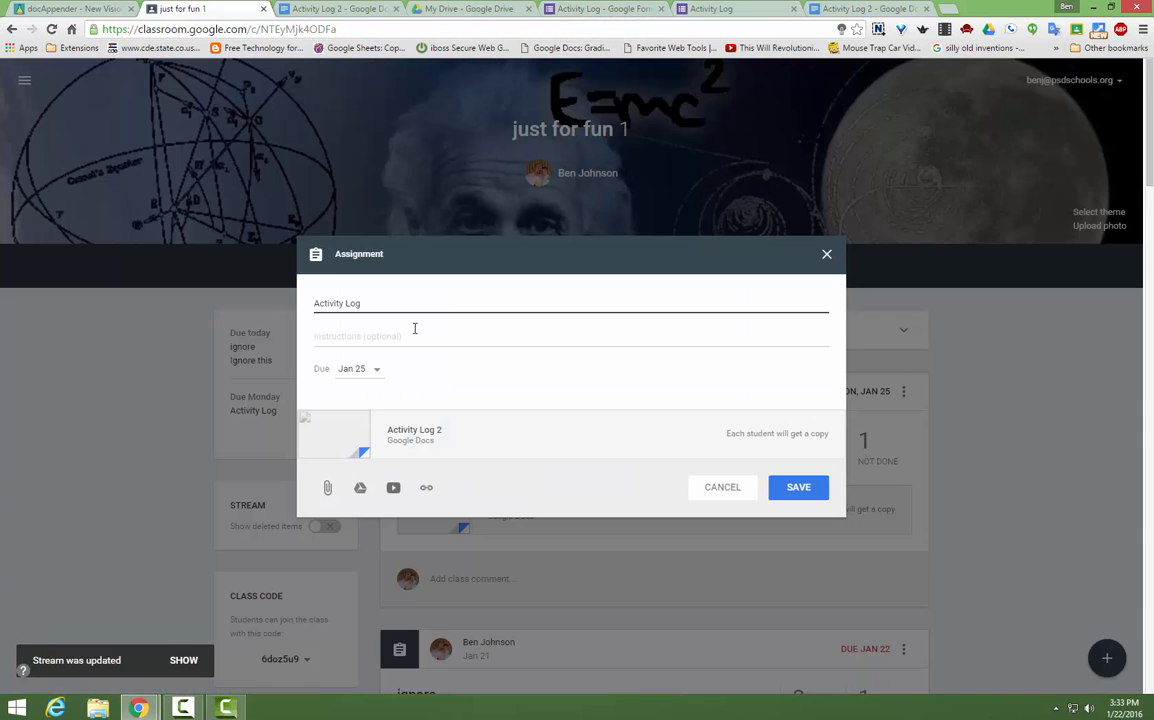
# Attach the copied Activity Log form address to the assignment as a link and save the assignment.
pyautogui.click(426, 488)
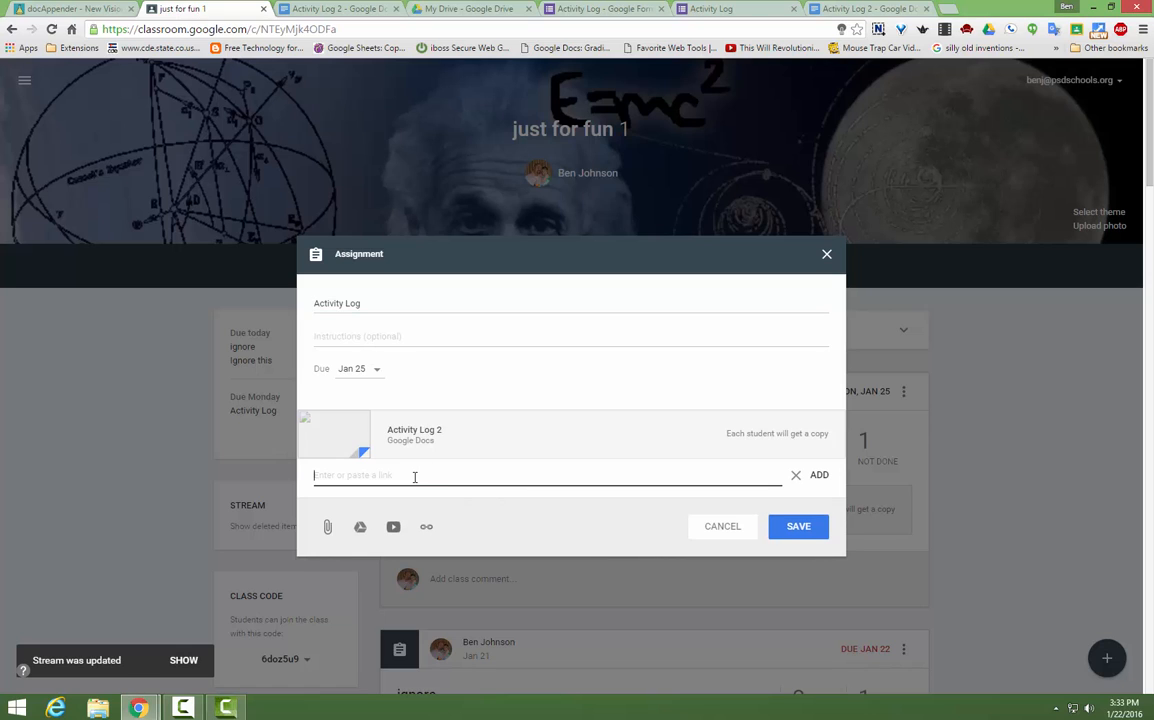
pyautogui.rightClick(414, 476)
pyautogui.click(464, 333)
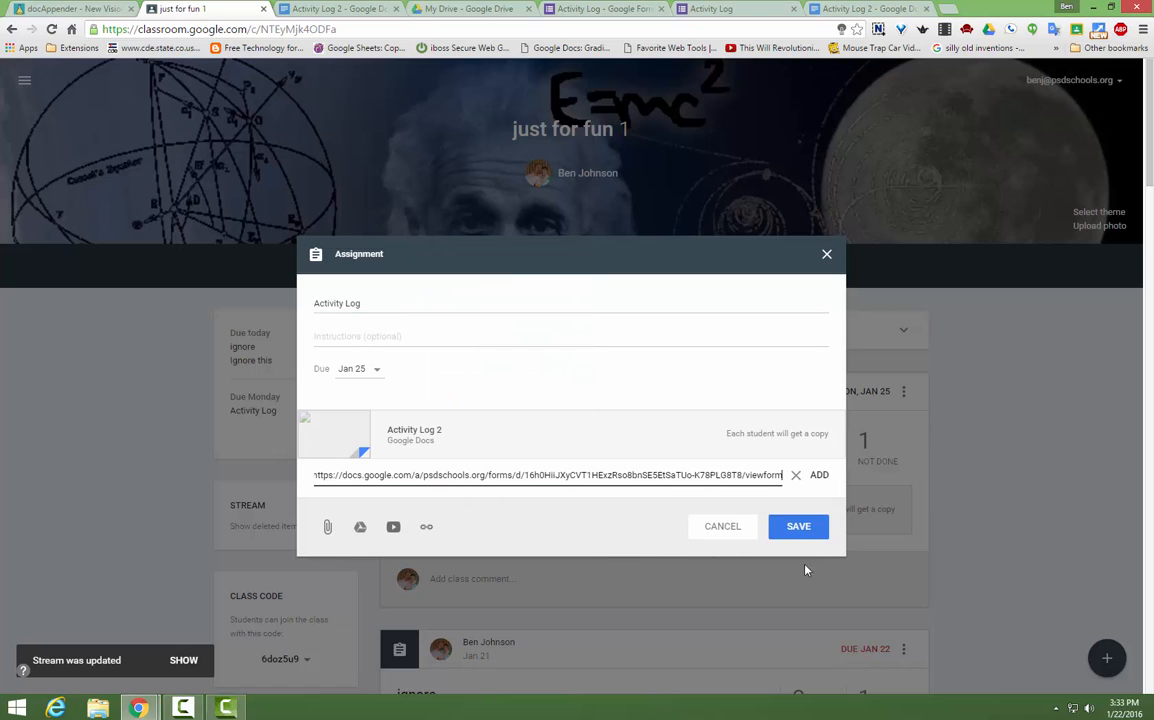
pyautogui.click(817, 477)
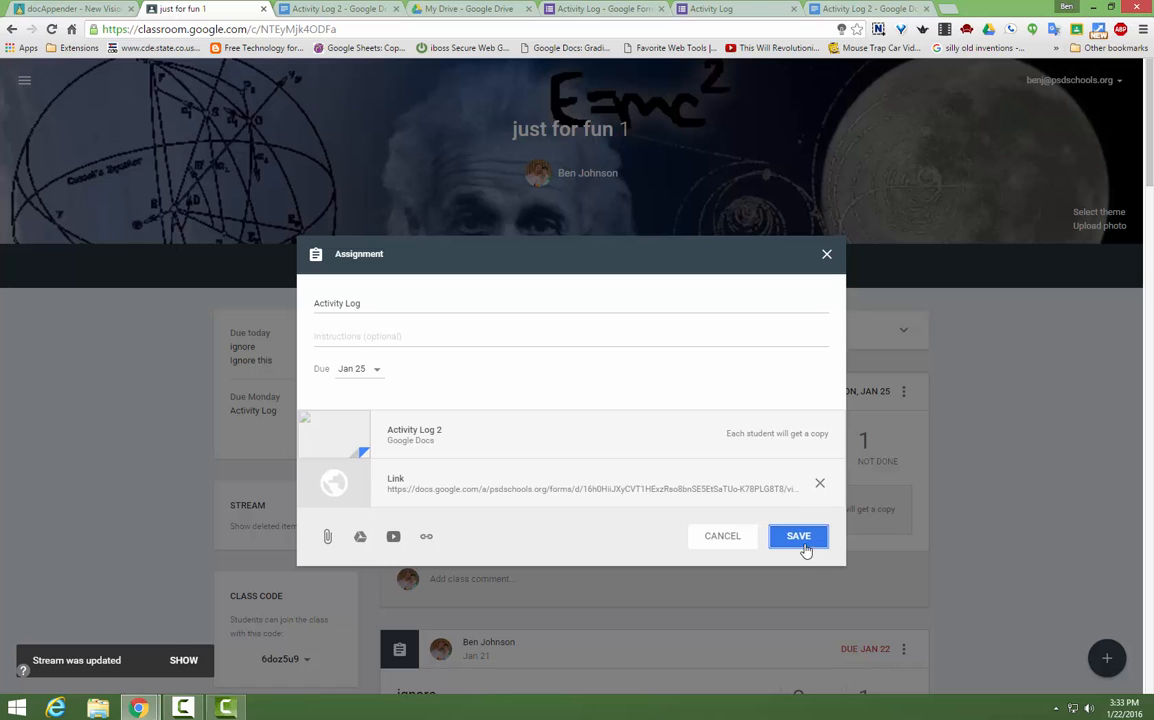
pyautogui.click(800, 538)
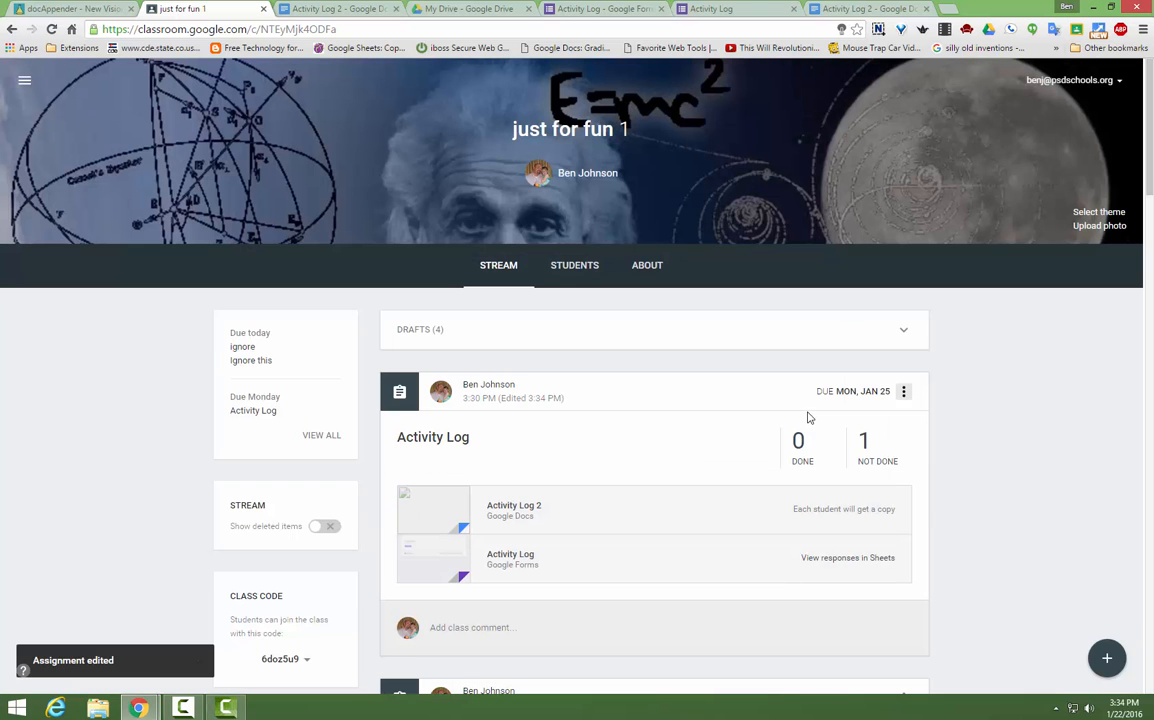
# Open the Activity Log form attached to the assignment and choose the first student's document for the Name question.
pyautogui.scroll(-1, 958, 498)
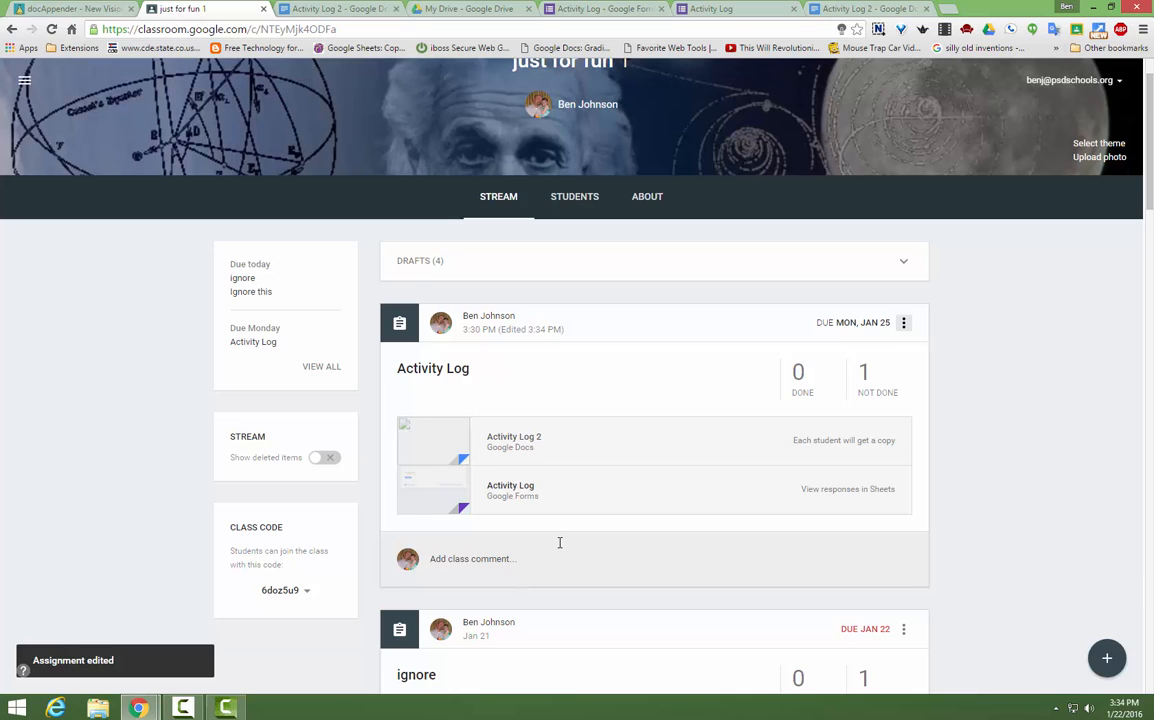
pyautogui.click(524, 494)
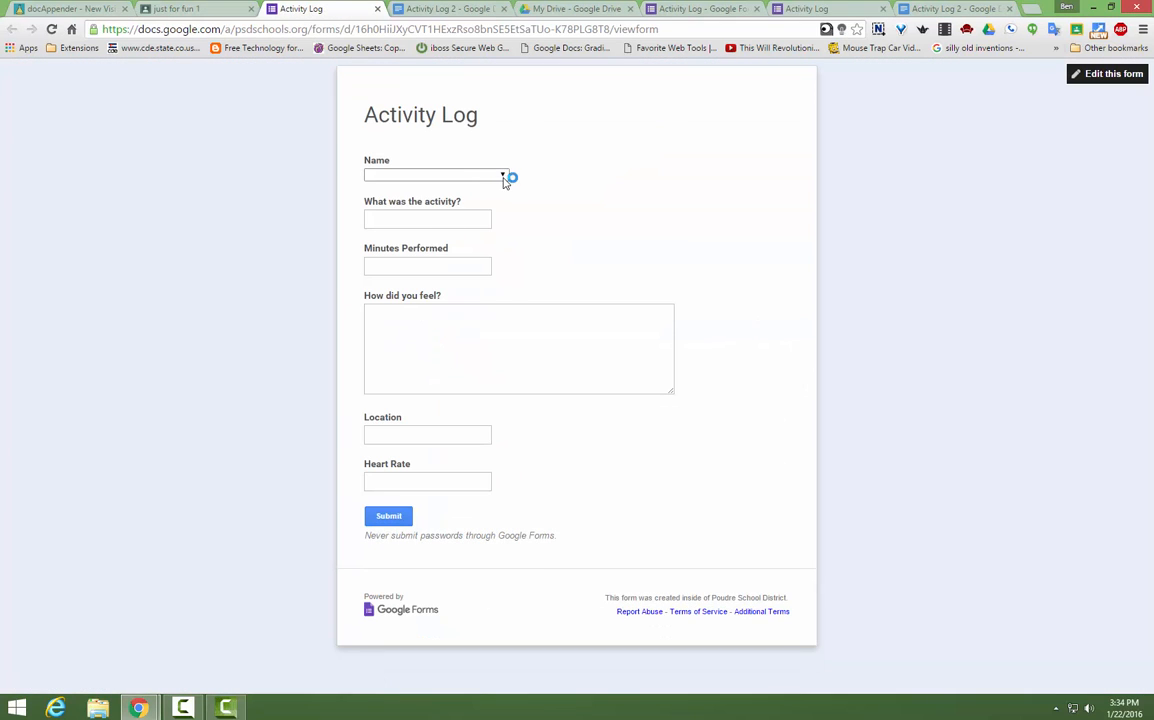
pyautogui.click(505, 178)
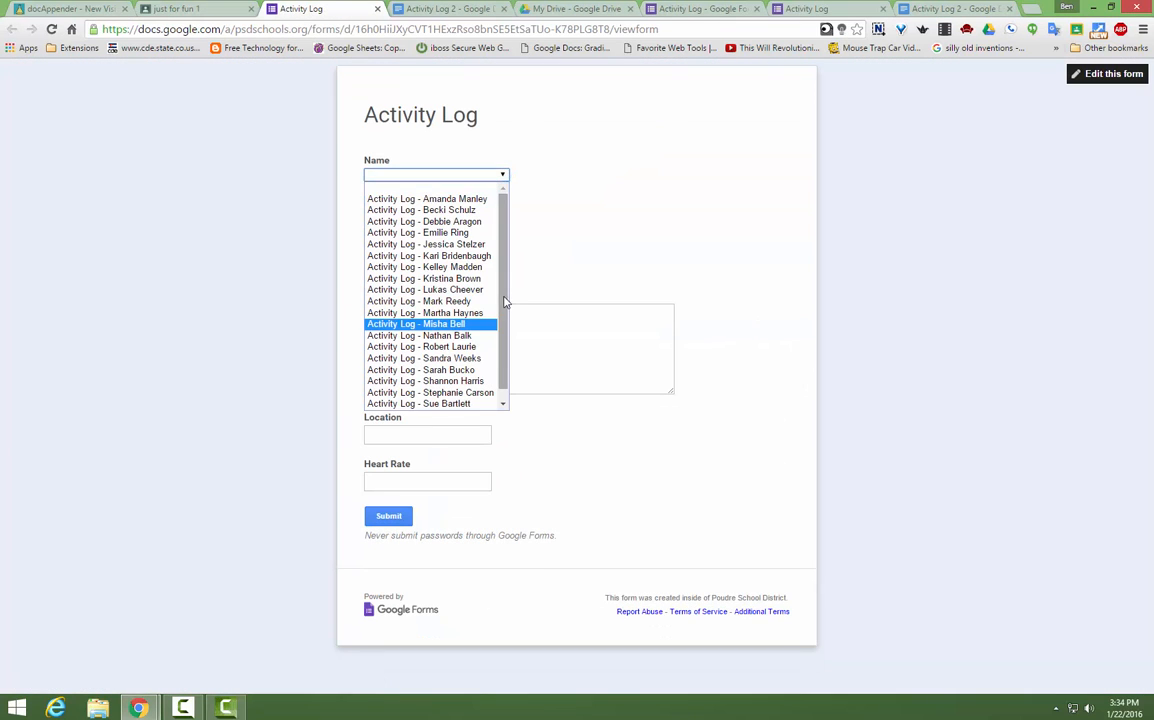
pyautogui.scroll(-1, 507, 330)
pyautogui.scroll(1, 507, 290)
pyautogui.click(460, 198)
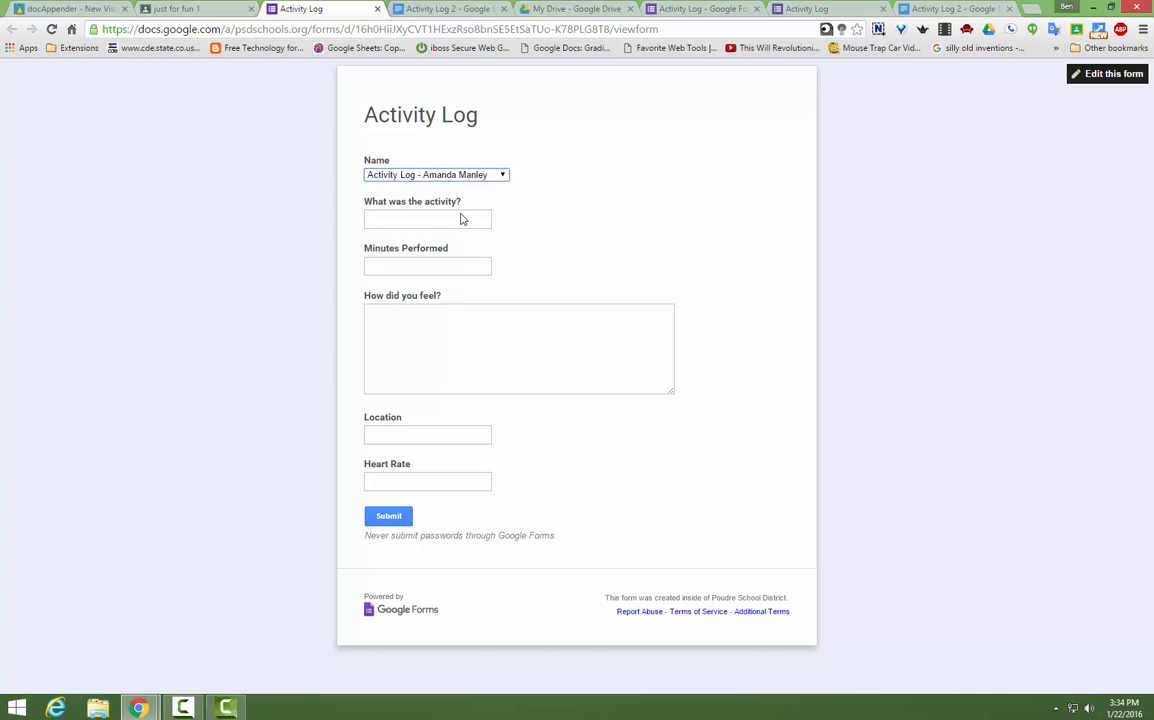
# Complete the form with activity Swimming, 60 minutes, feeling "Great!", location EPIC and heart rate 130/80, and submit the response.
pyautogui.click(453, 221)
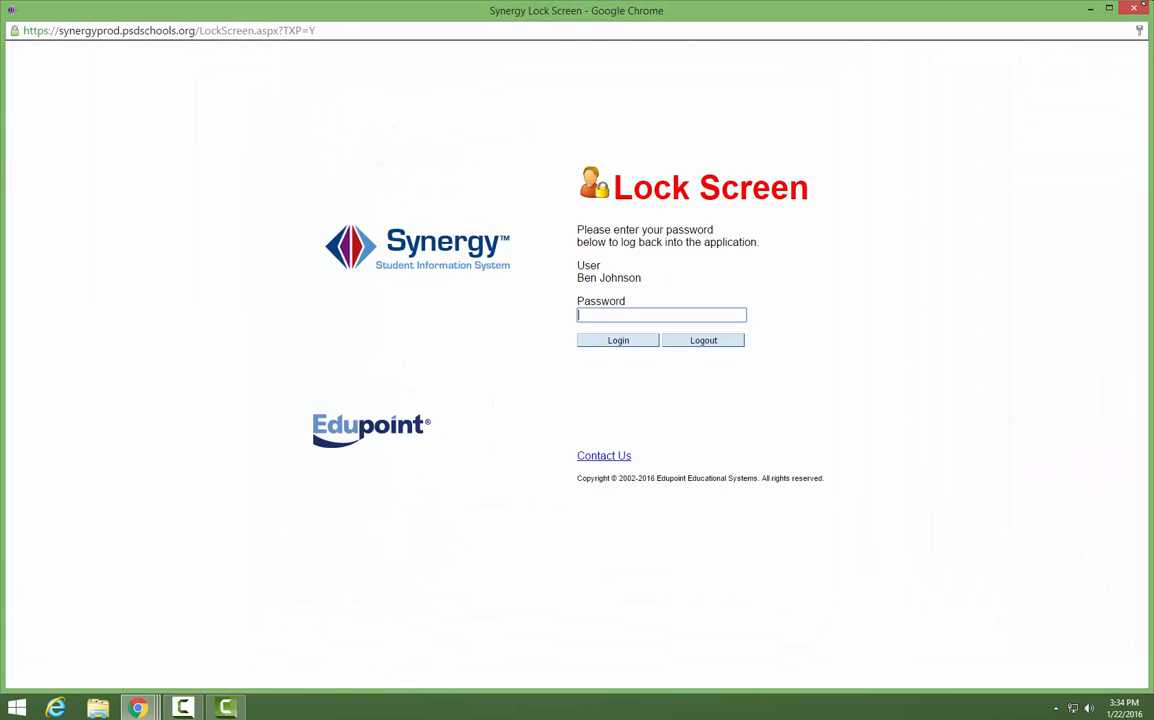
pyautogui.click(1089, 9)
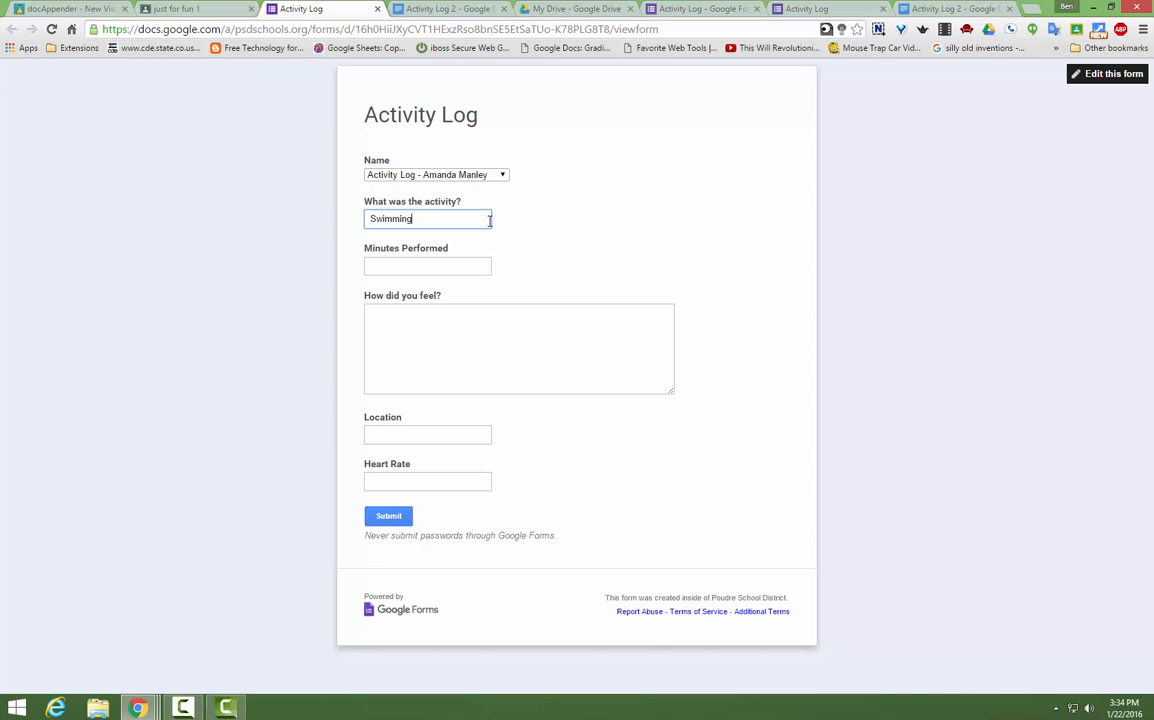
pyautogui.press('Tab')
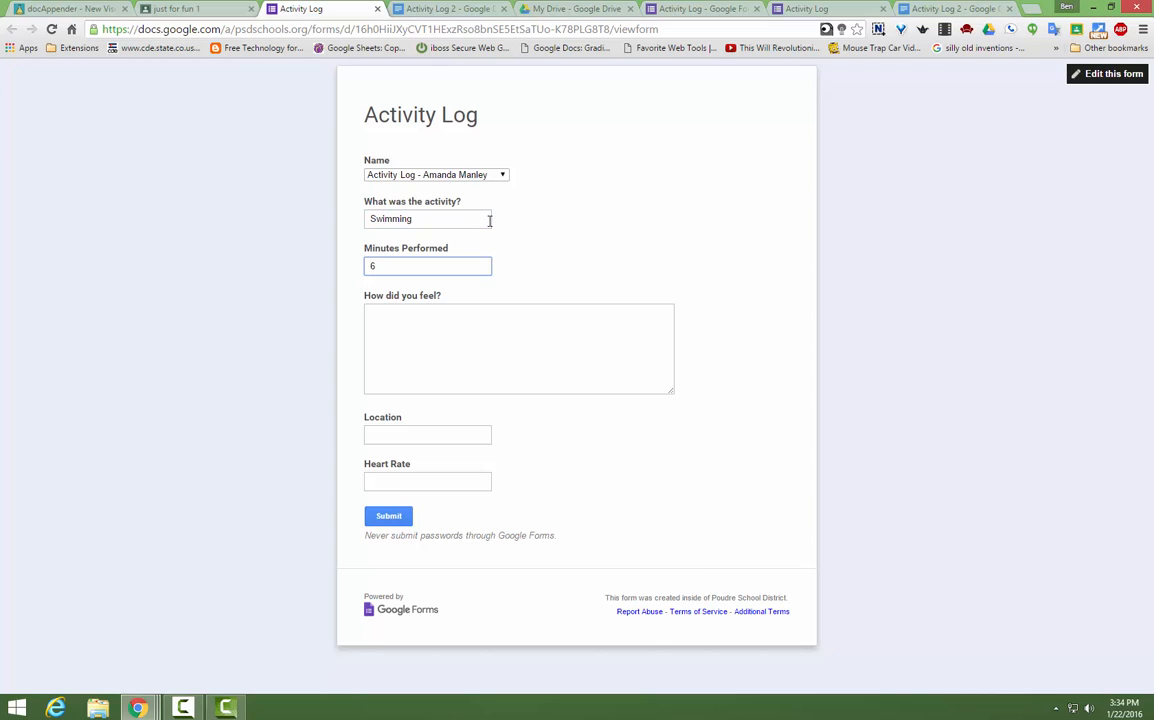
pyautogui.write('60')
pyautogui.press('Tab')
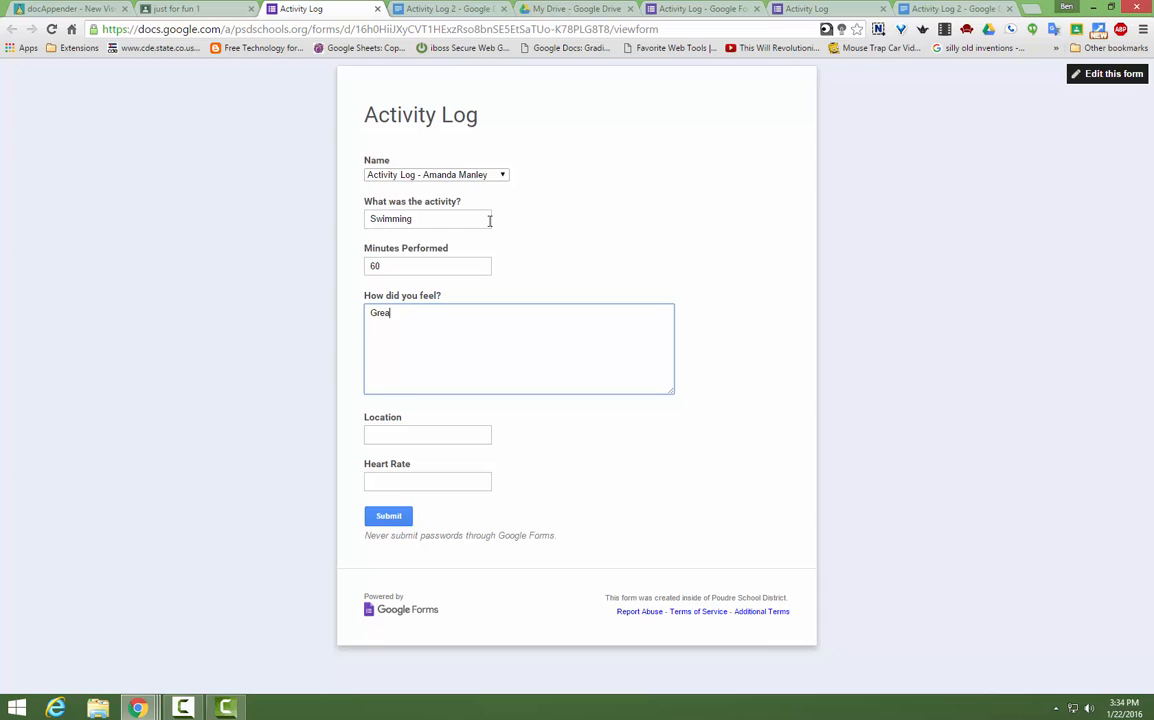
pyautogui.write('Great!')
pyautogui.press('Tab')
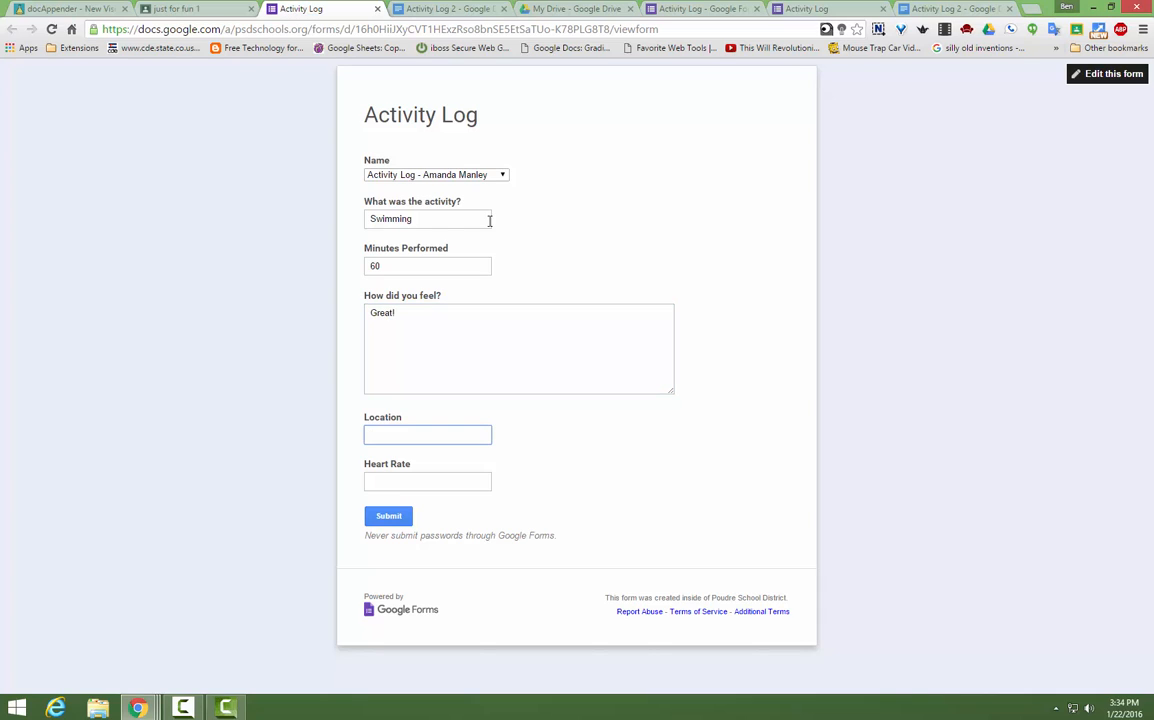
pyautogui.write('EPIC')
pyautogui.press('Tab')
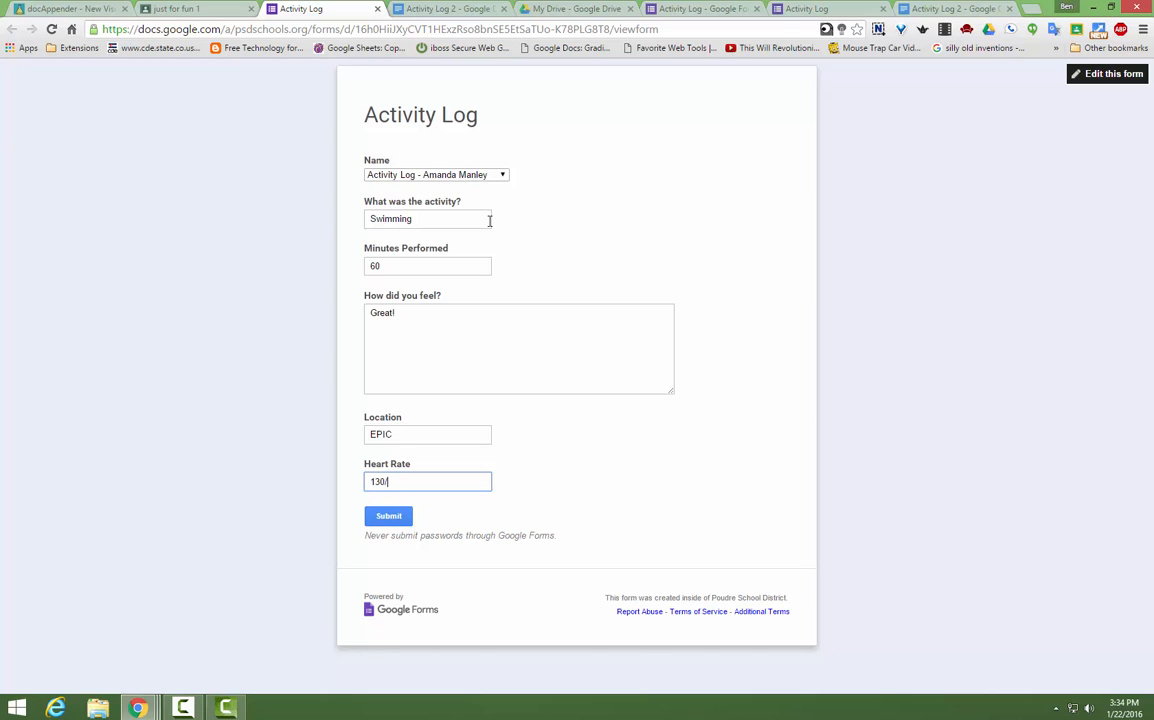
pyautogui.click(387, 516)
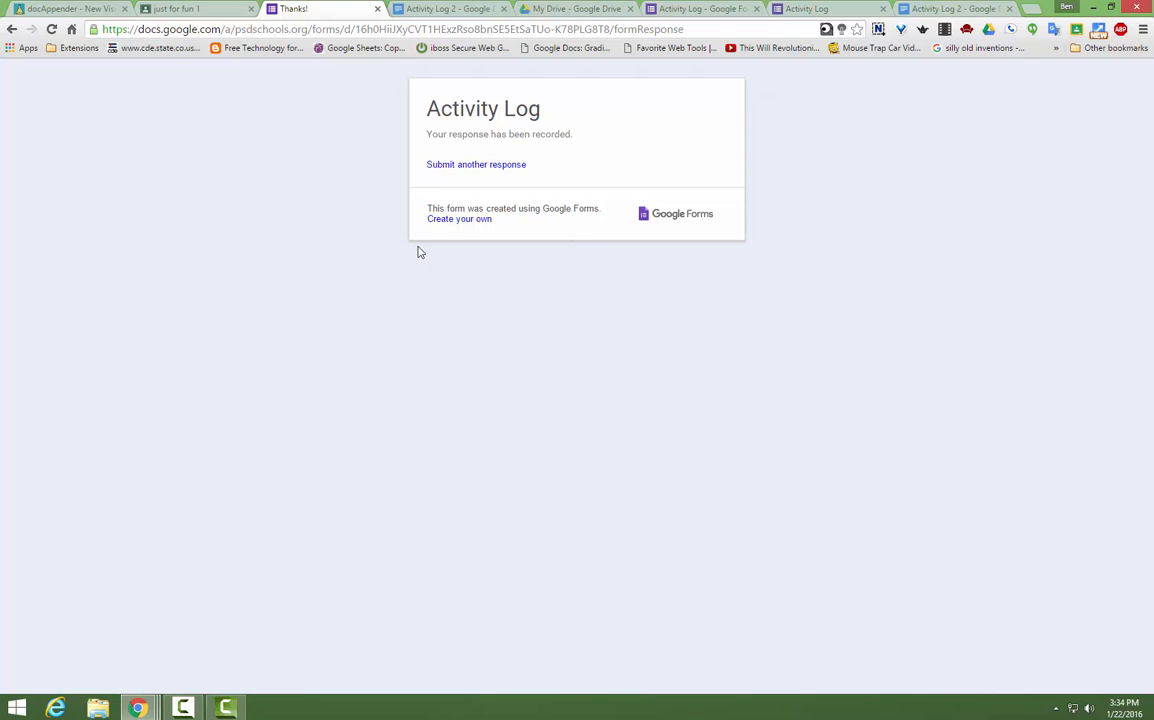
# In Google Drive, open the Activity Log folder under Classroom > High Tech Friday 15-16 15-16 and check the chosen student's document for the submitted response.
pyautogui.click(203, 11)
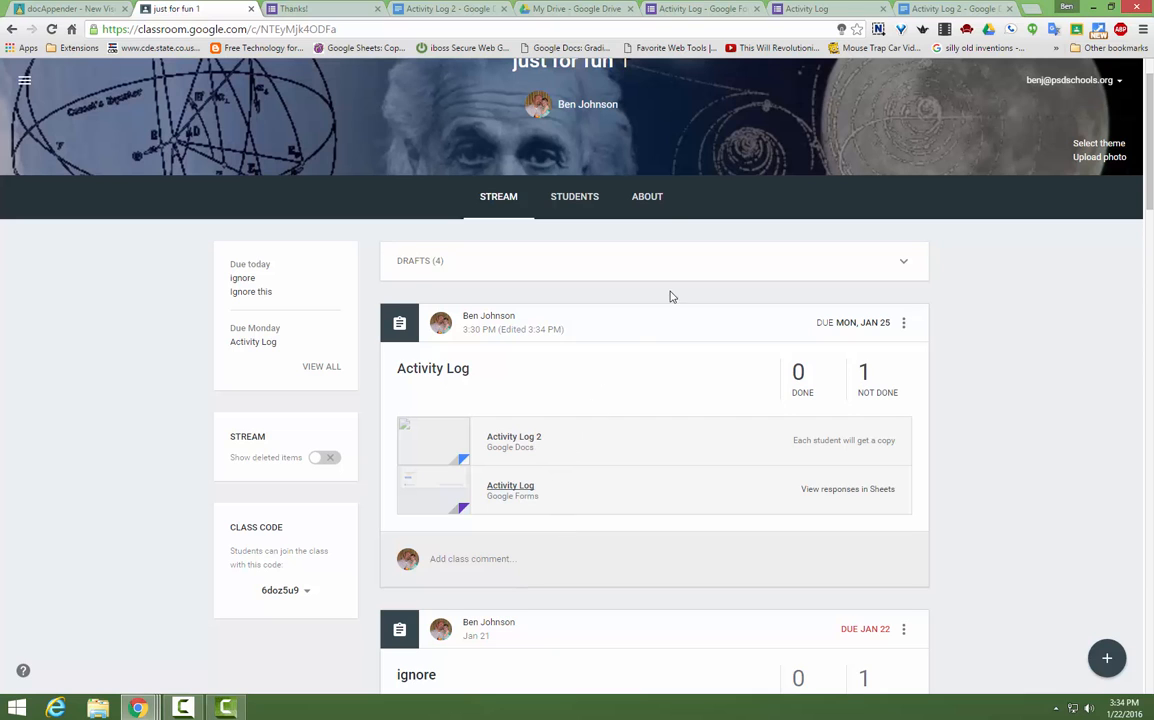
pyautogui.click(524, 9)
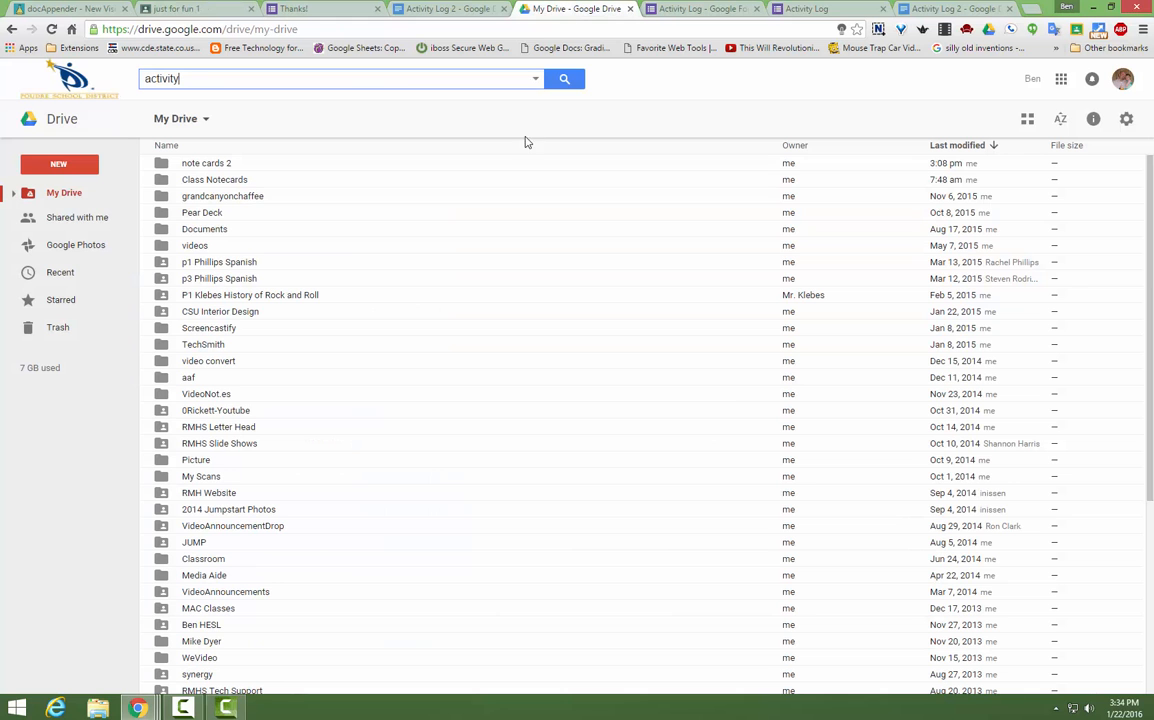
pyautogui.click(14, 193)
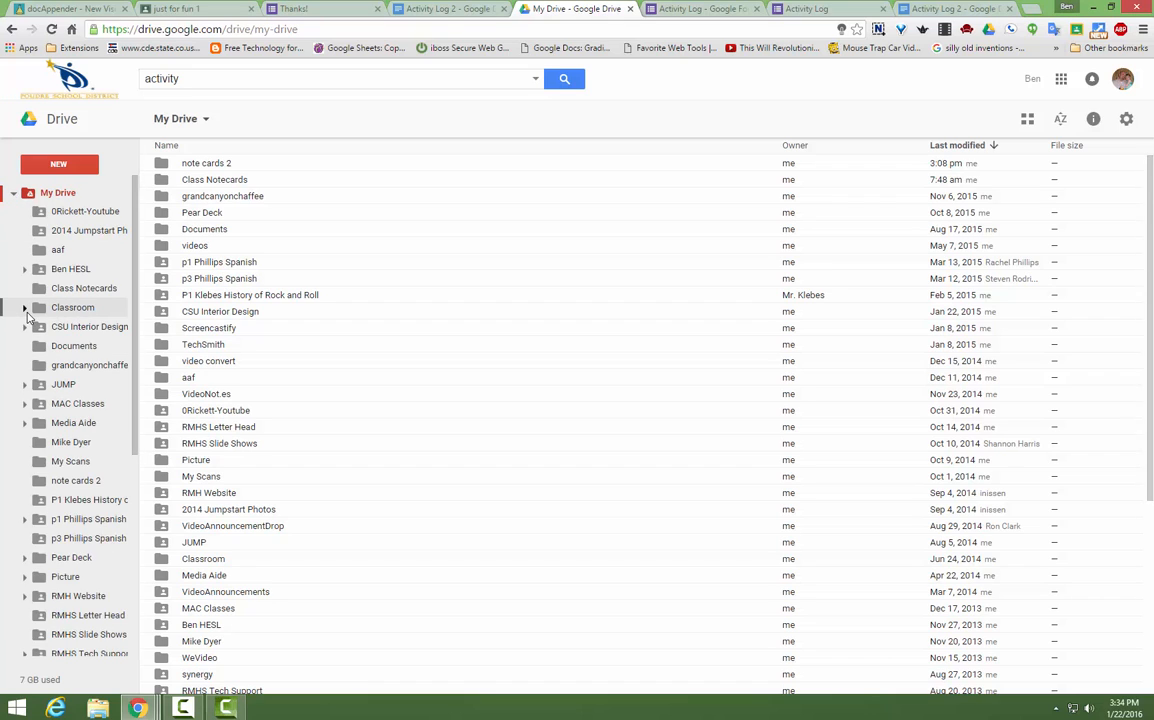
pyautogui.click(24, 308)
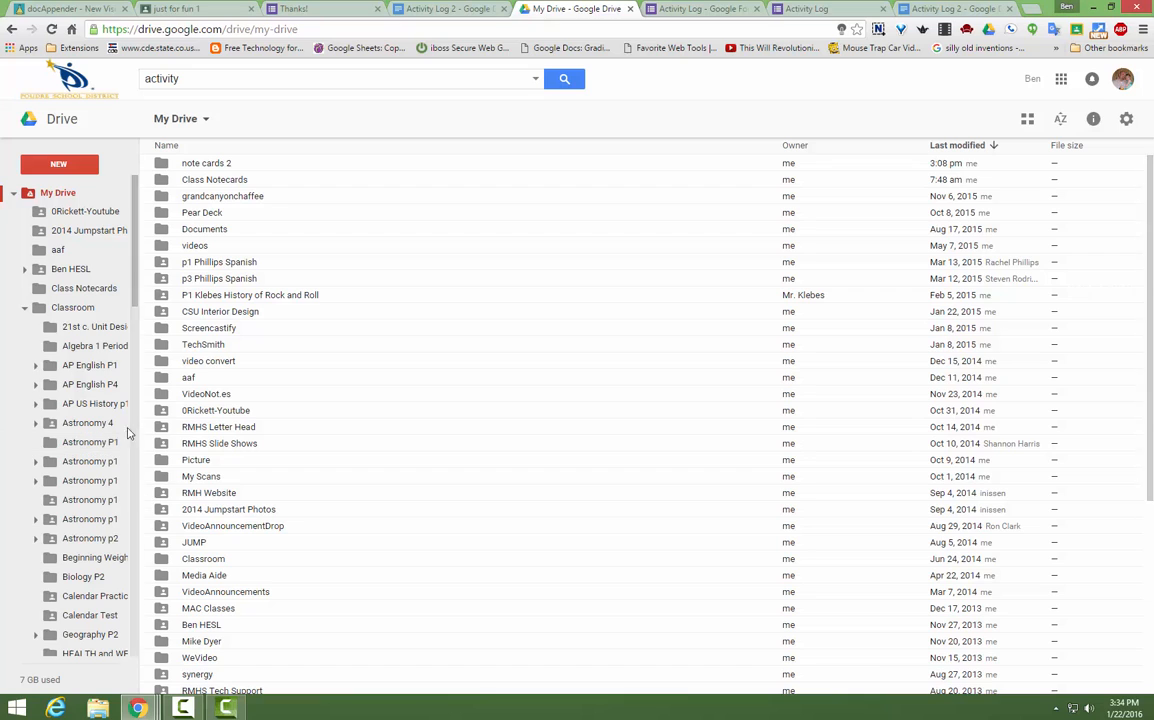
pyautogui.scroll(-2, 128, 330)
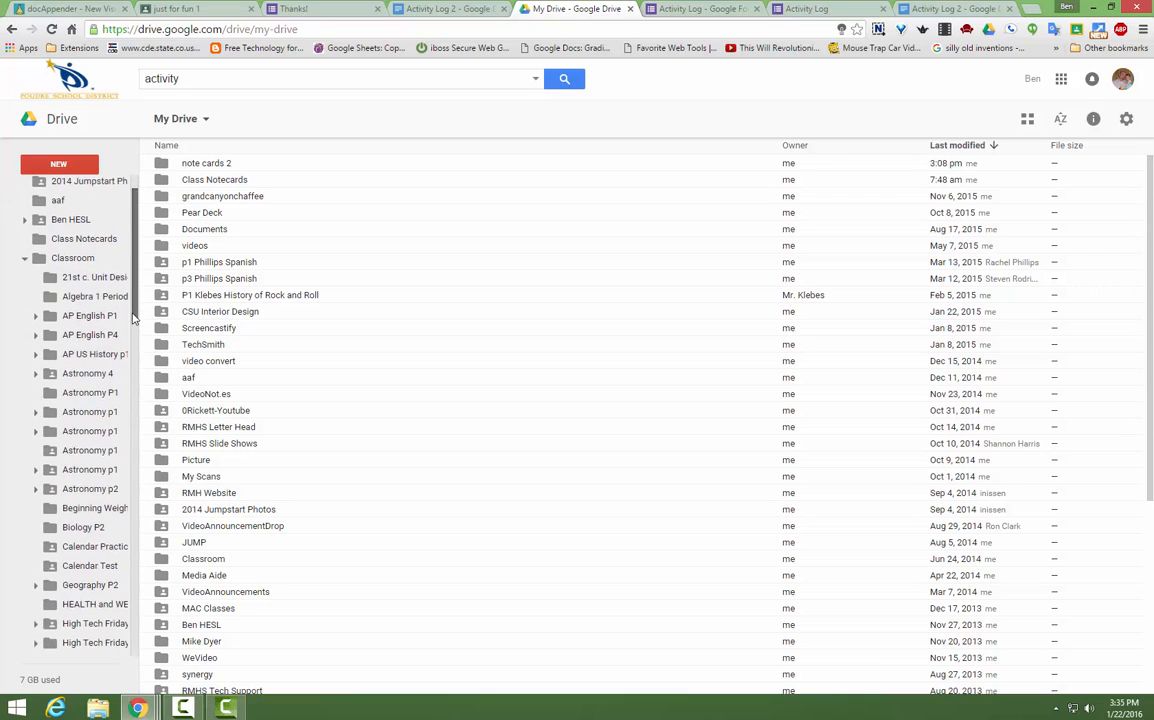
pyautogui.click(35, 480)
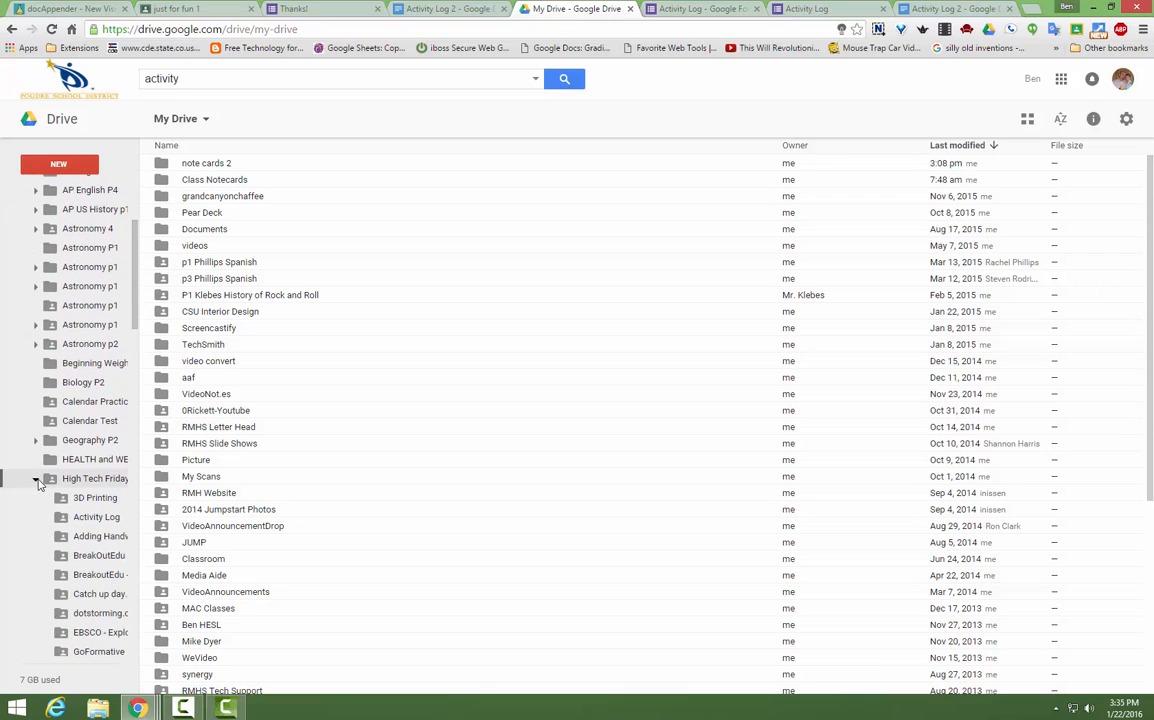
pyautogui.click(97, 517)
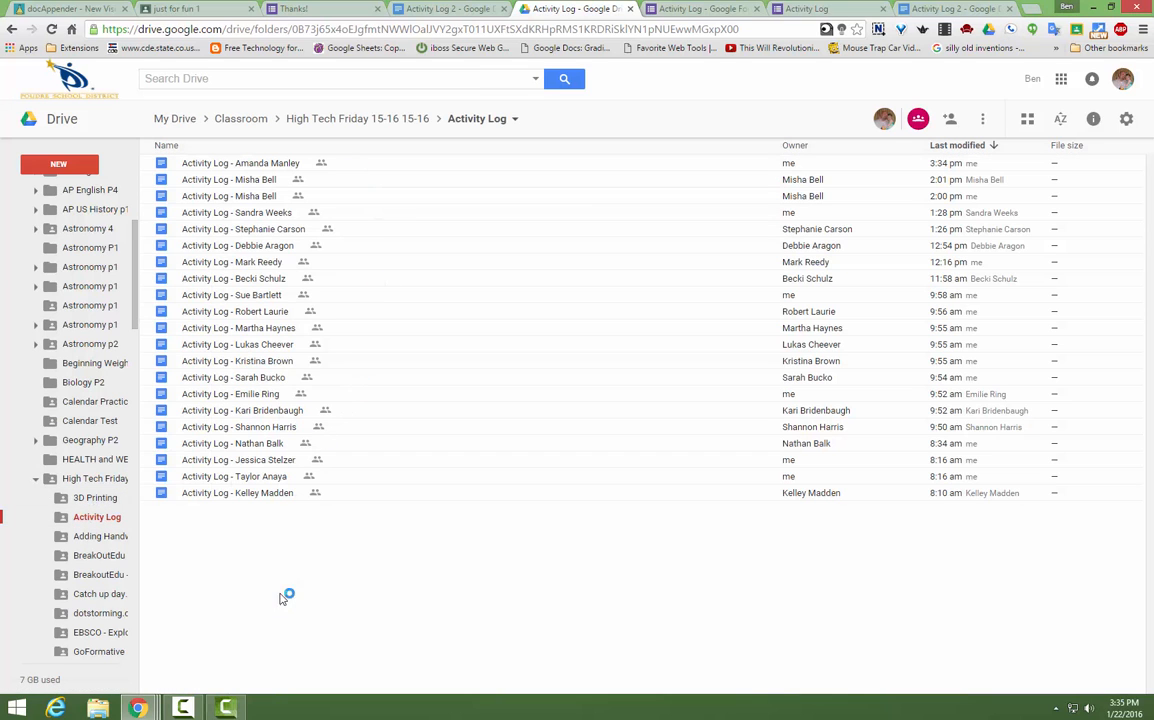
pyautogui.doubleClick(285, 167)
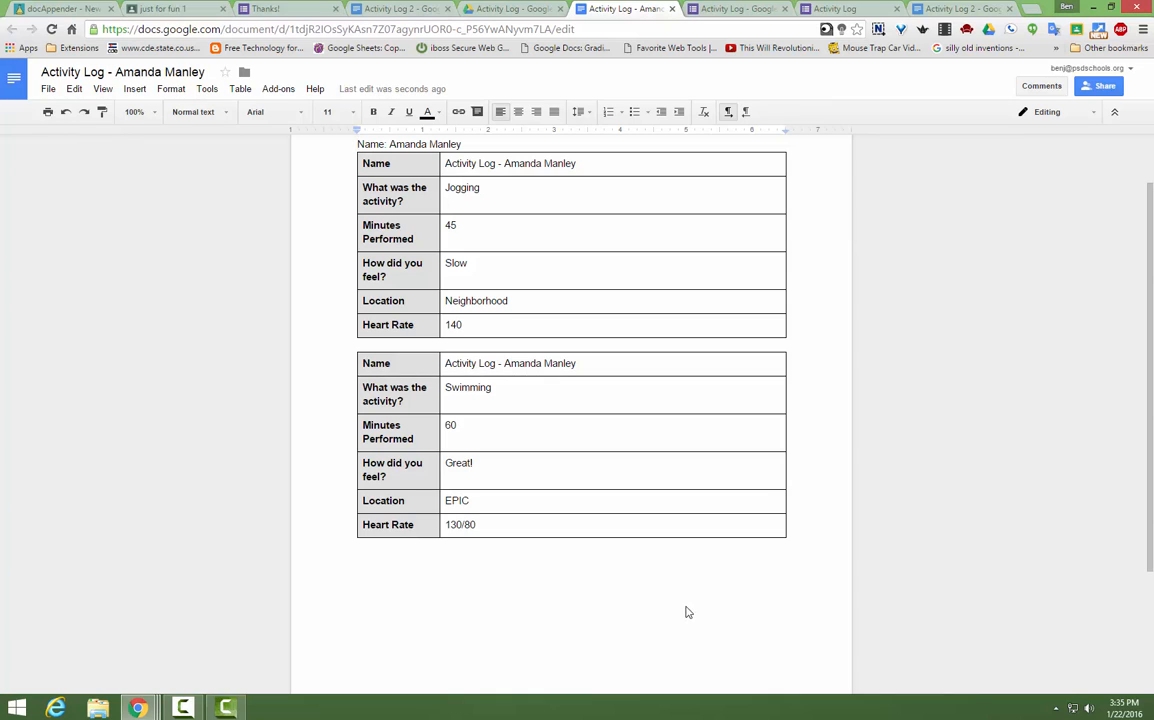
pyautogui.scroll(-3, 475, 549)
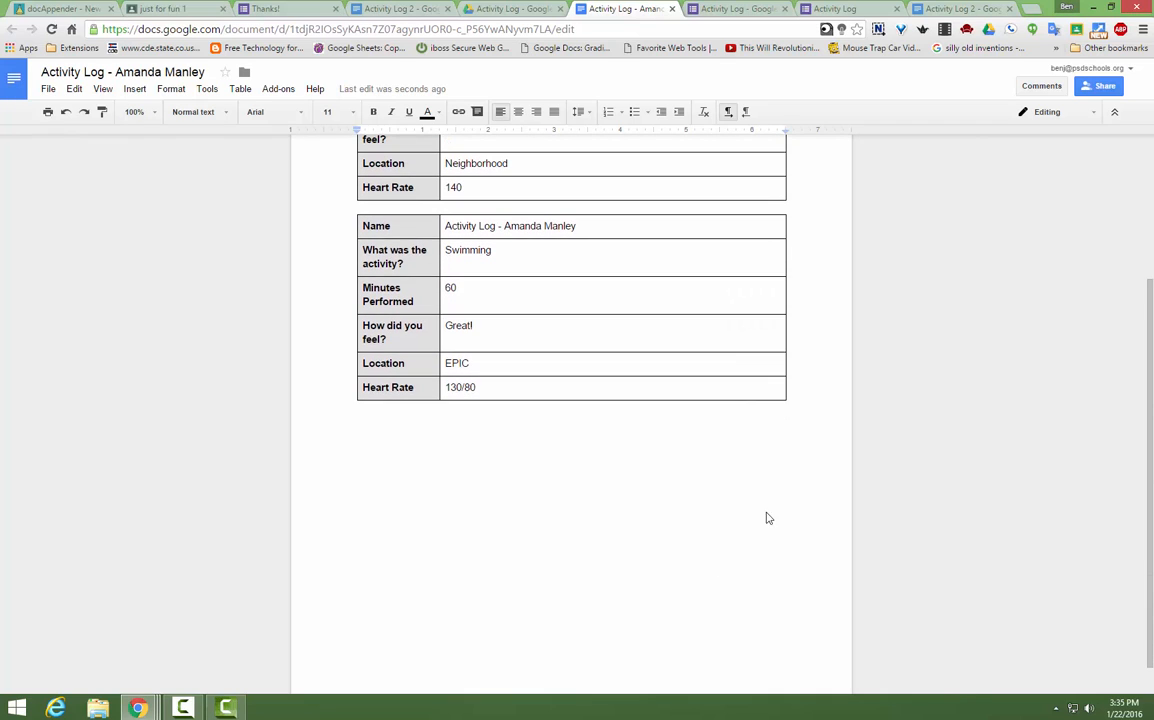